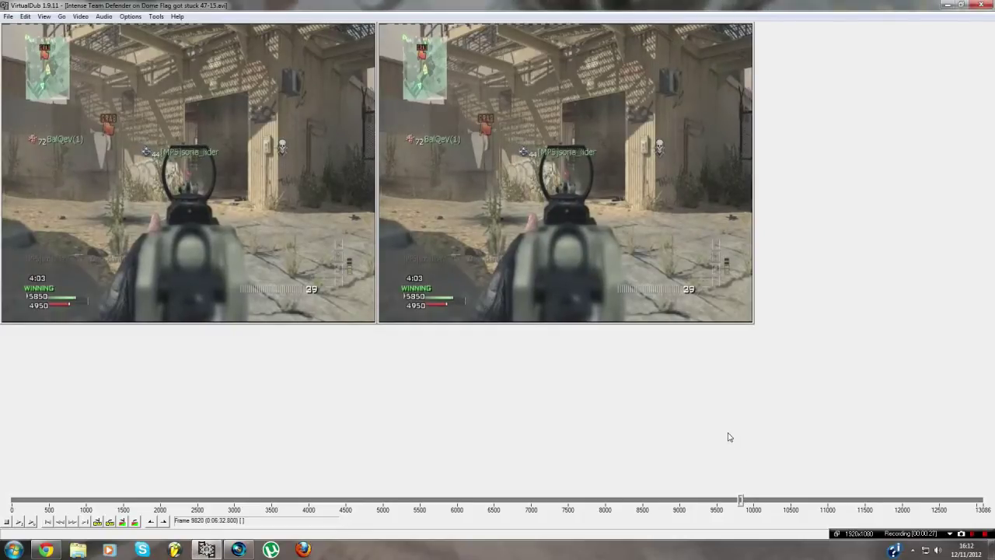
- Step back and forth through the frames around frame 9820 to examine the footage's image quality
key(Left)
key(Left)
key(Left)
key(Left)
key(Left)
key(Left)
key(Left)
key(Left)
key(Left)
key(Left)
key(Left)
key(Left)
key(Right)
key(Right)
key(Right)
key(Right)
key(Right)
key(Right)
key(Right)
key(Right)
key(Right)
key(Right)
key(Right)
key(Right)
key(Right)
key(Right)
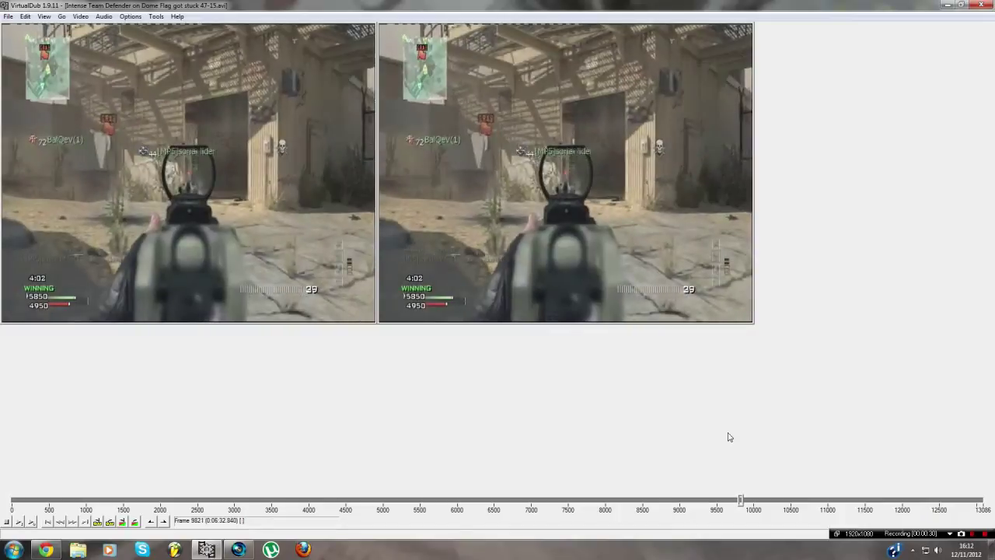
key(Left)
key(Left)
key(Left)
key(Left)
key(Left)
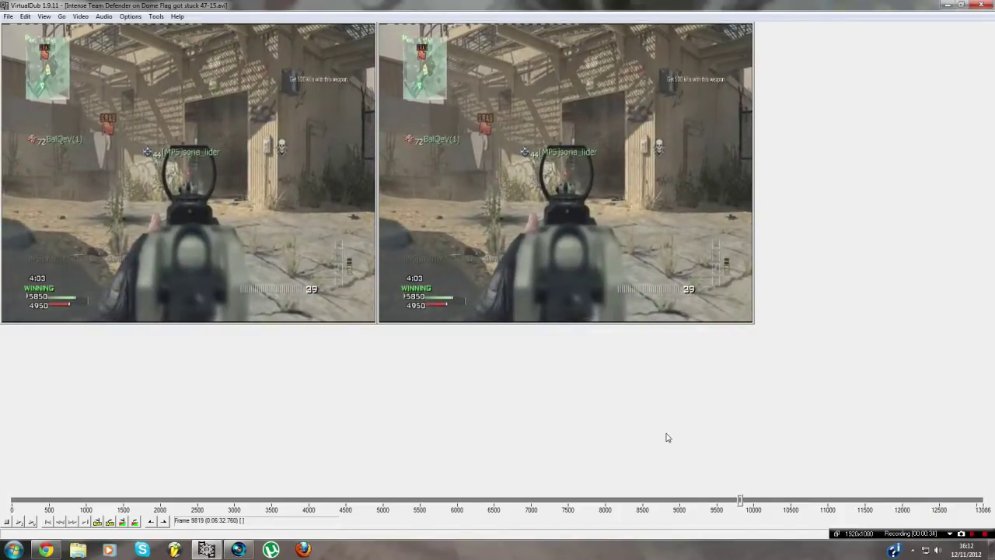
- Open the list of video filters for the clip
click(80, 16)
click(87, 29)
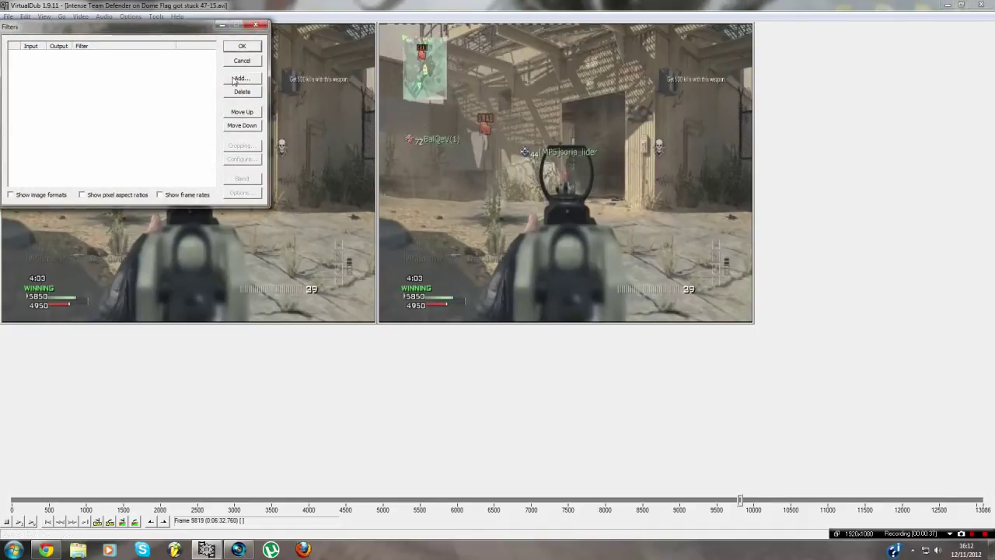
click(237, 79)
drag(204, 74, 204, 128)
click(55, 120)
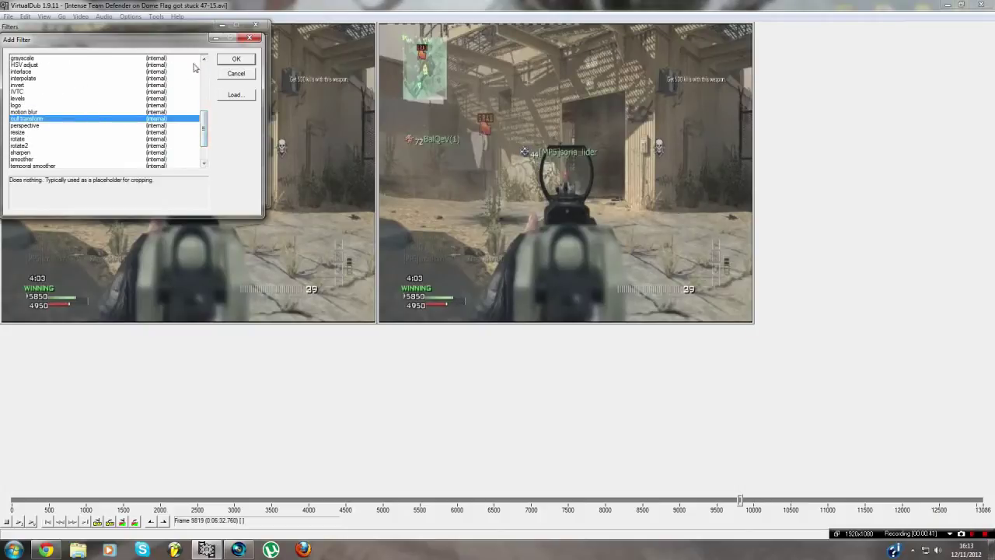
click(222, 61)
click(112, 58)
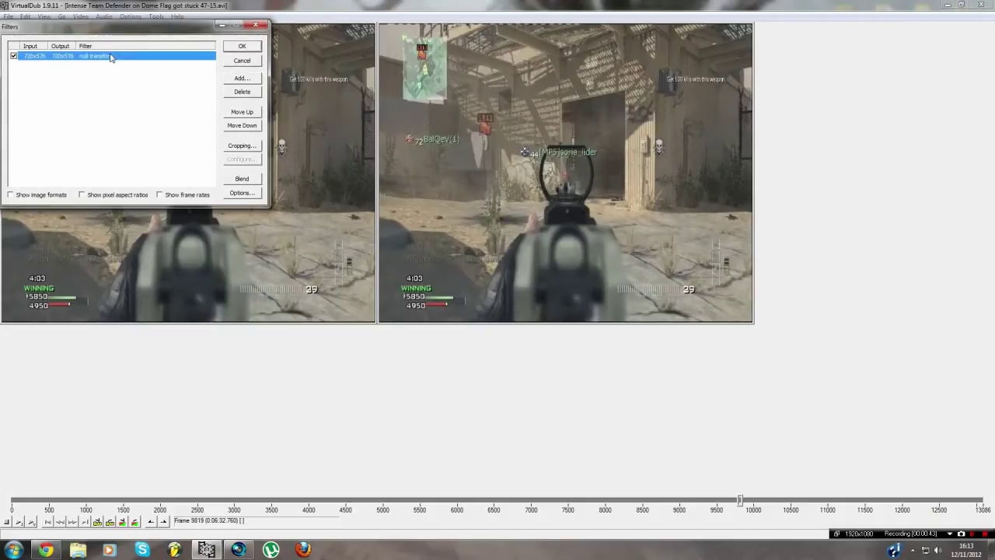
click(242, 92)
- Add the internal deinterlace filter using the Yadif algorithm, keeping the top field and discarding the bottom field
click(242, 78)
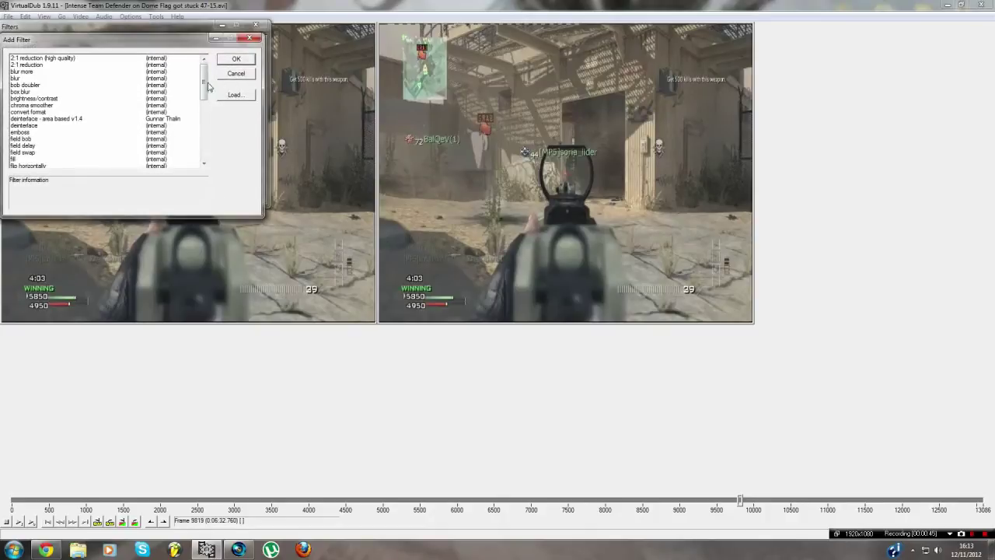
scroll(205, 92, down, 1)
click(50, 112)
click(120, 105)
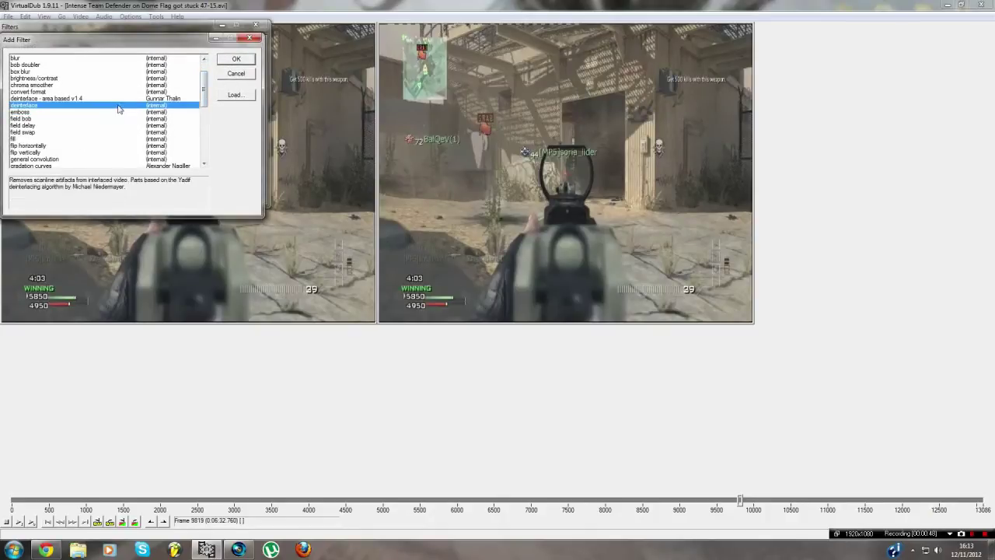
click(222, 61)
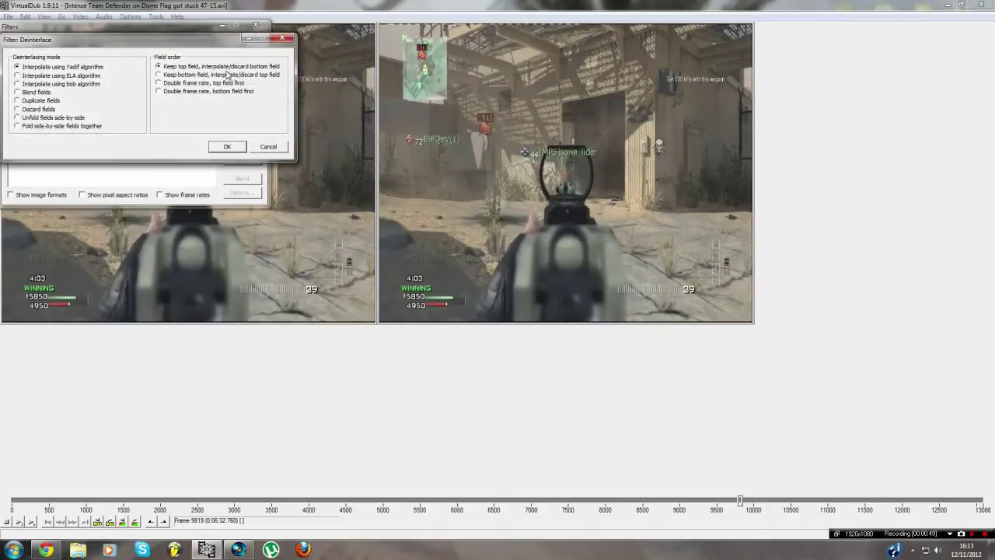
click(226, 147)
- Add a null transform filter after the deinterlace filter
click(242, 78)
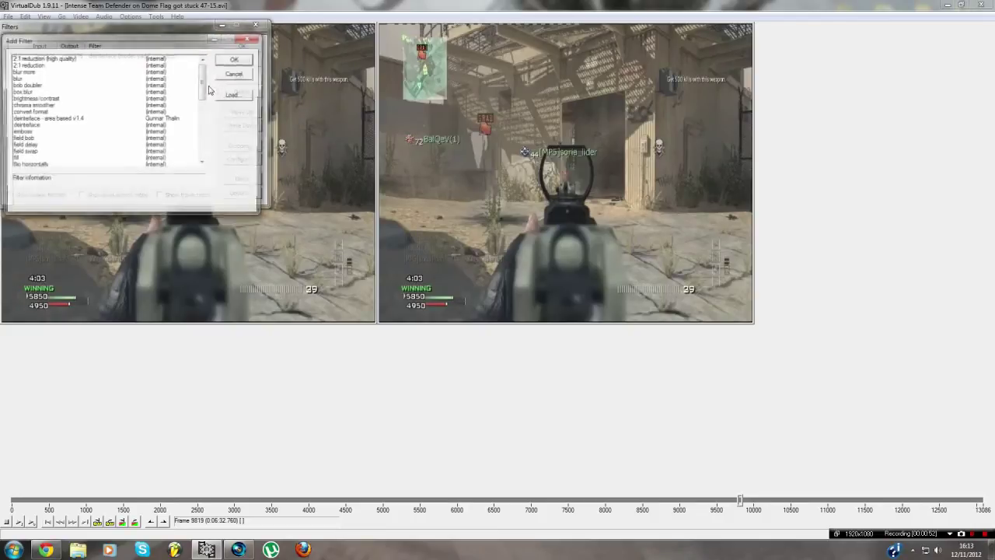
scroll(203, 105, down, 2)
scroll(204, 105, down, 2)
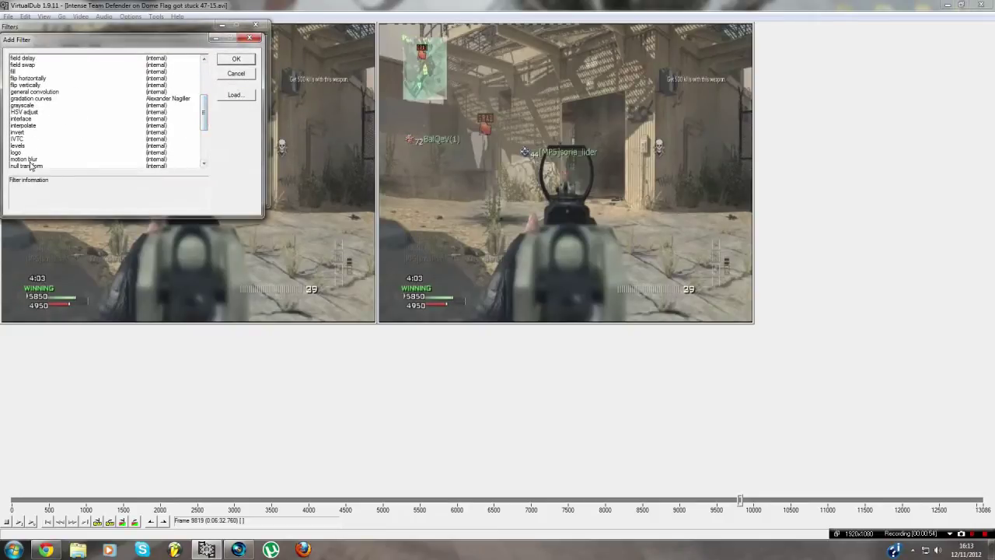
click(89, 159)
click(88, 164)
click(236, 59)
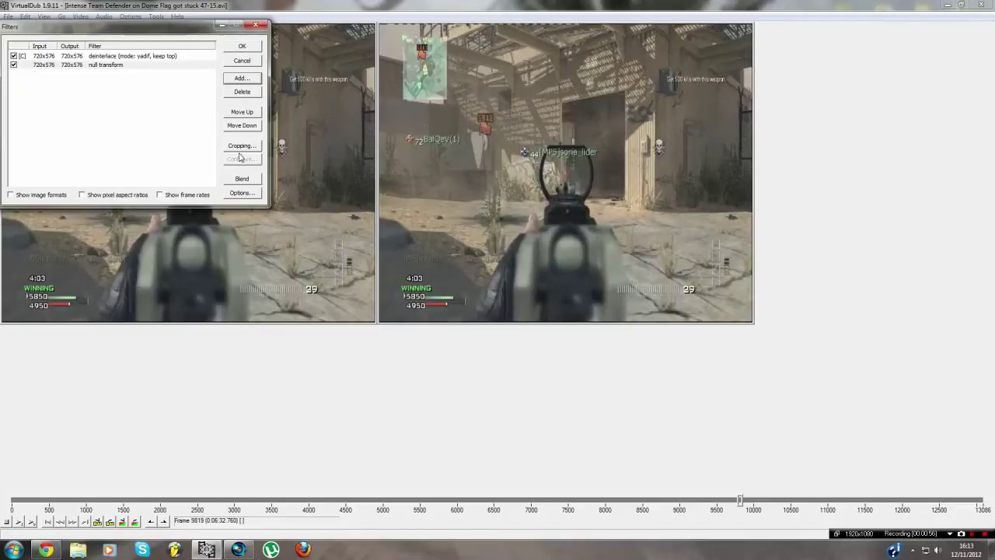
- Crop the null transform's input with X1 and X2 offsets of 2 and Y1 and Y2 offsets of 3
click(241, 148)
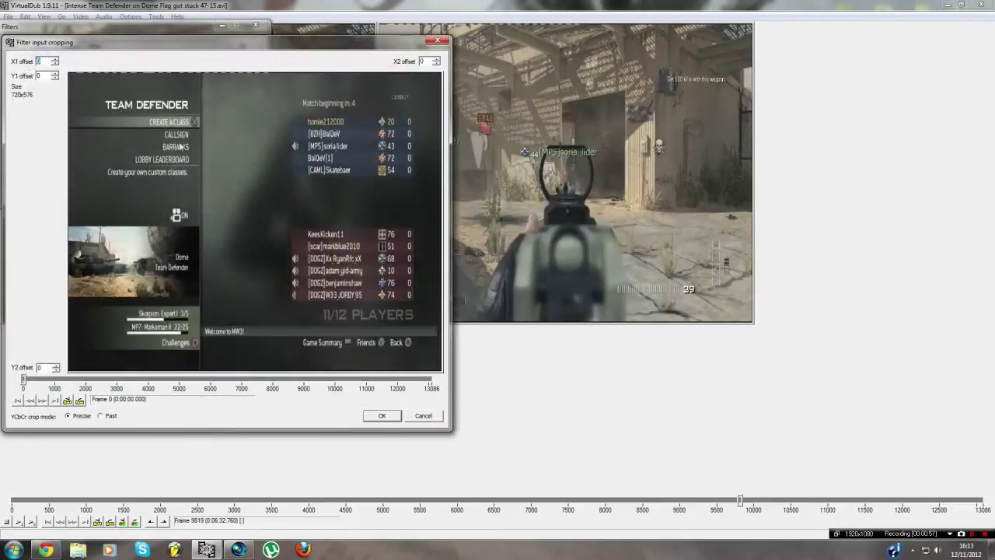
text(2)
click(41, 76)
key(BackSpace)
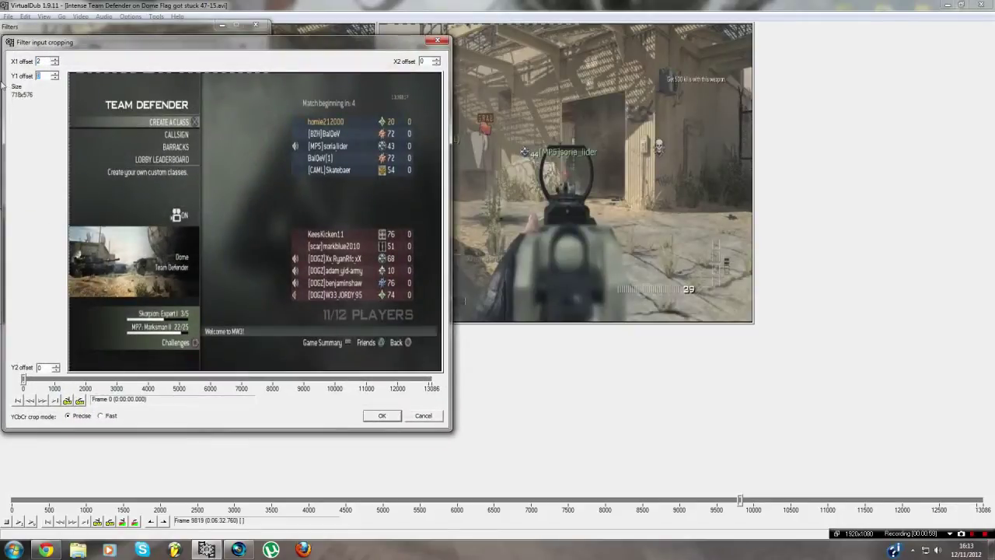
text(33)
key(Tab)
text(2)
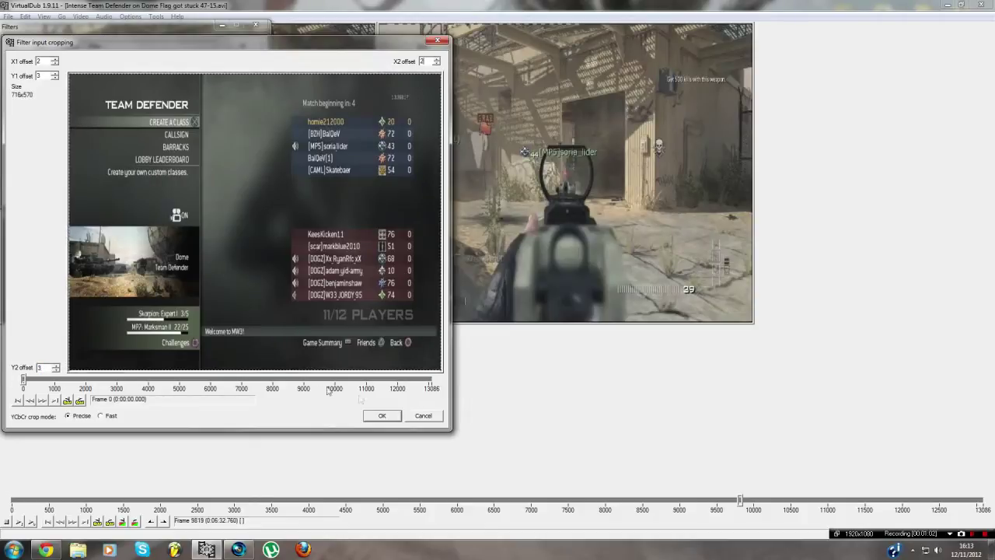
click(378, 415)
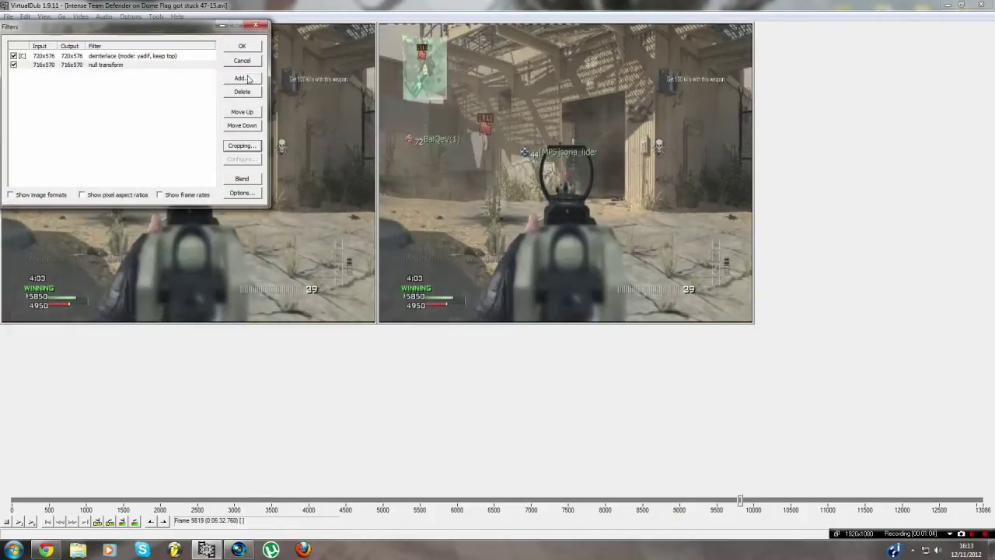
- Add a resize filter with an absolute new size of 1280 x 720 pixels
click(241, 80)
drag(205, 83, 204, 115)
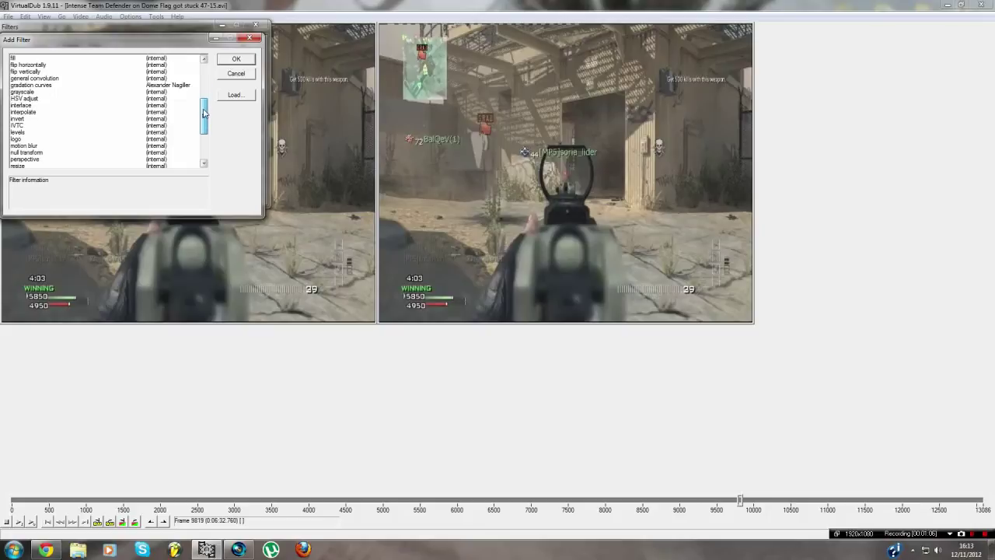
scroll(61, 145, down, 1)
click(33, 146)
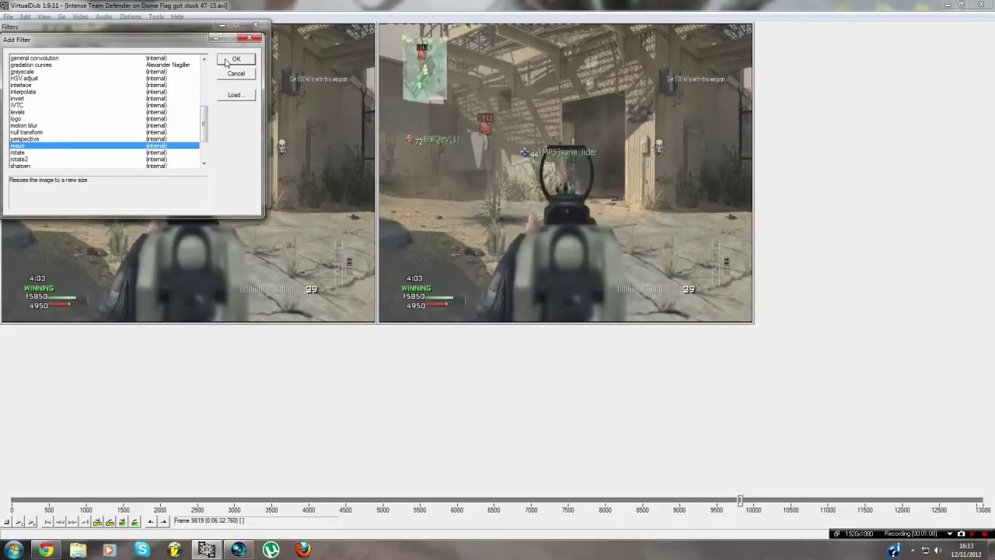
click(236, 59)
click(81, 69)
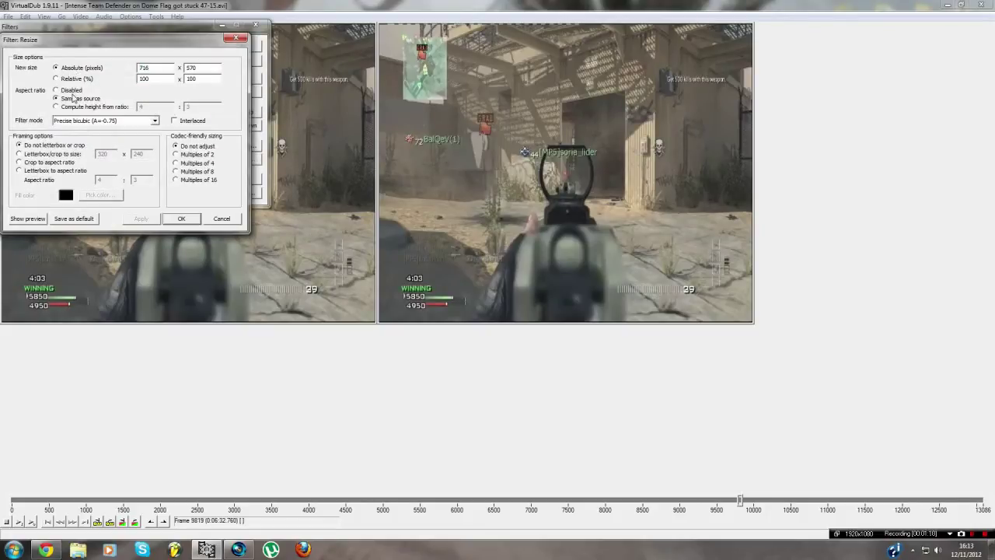
double_click(144, 67)
text(1280)
text(720)
click(187, 219)
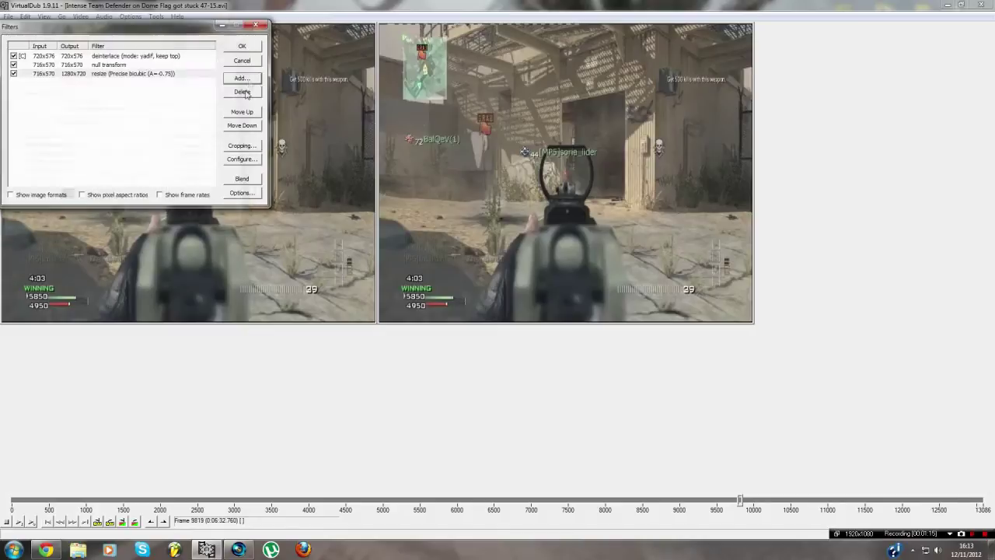
- Add an HSV adjust filter with the saturation raised to about 140%
click(247, 79)
drag(204, 82, 201, 125)
scroll(202, 124, down, 2)
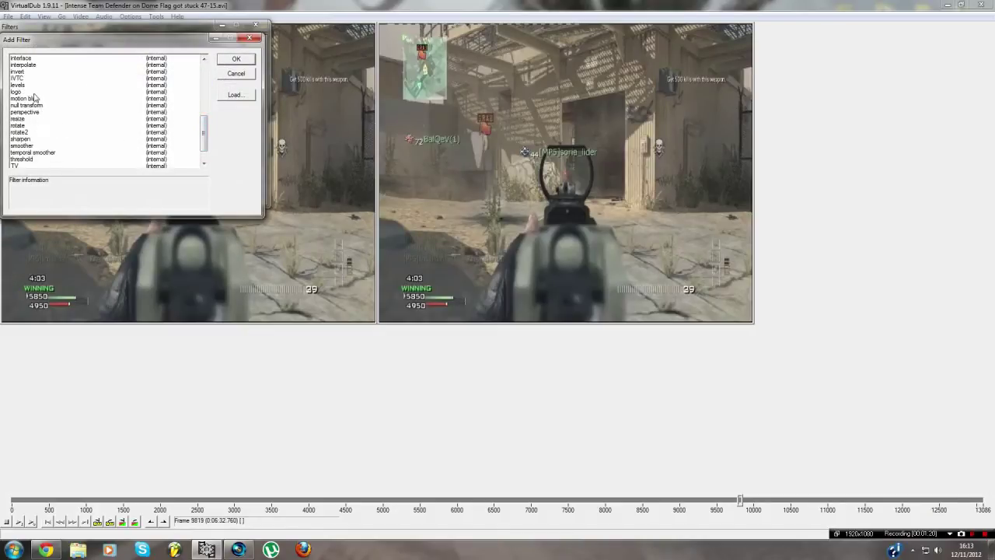
scroll(34, 97, up, 2)
click(34, 93)
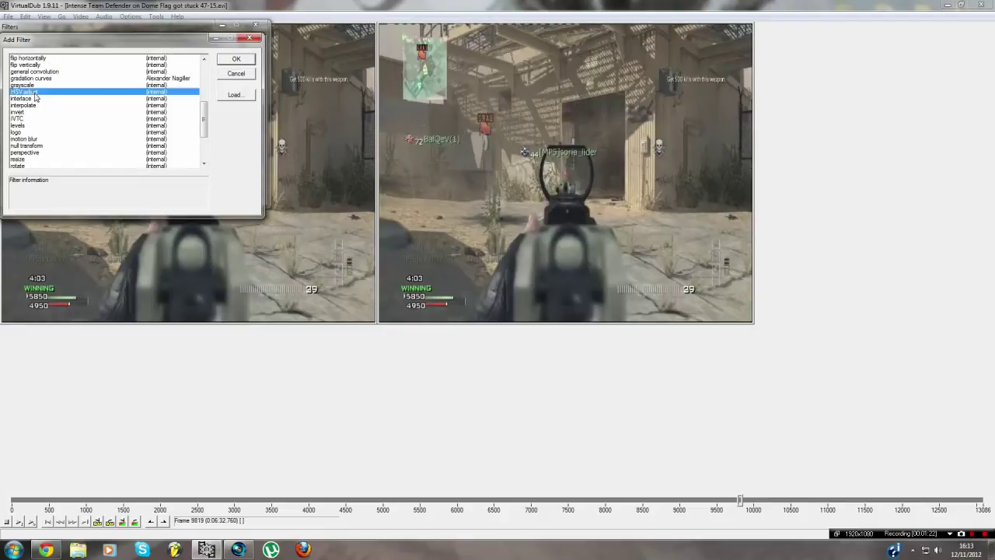
double_click(34, 92)
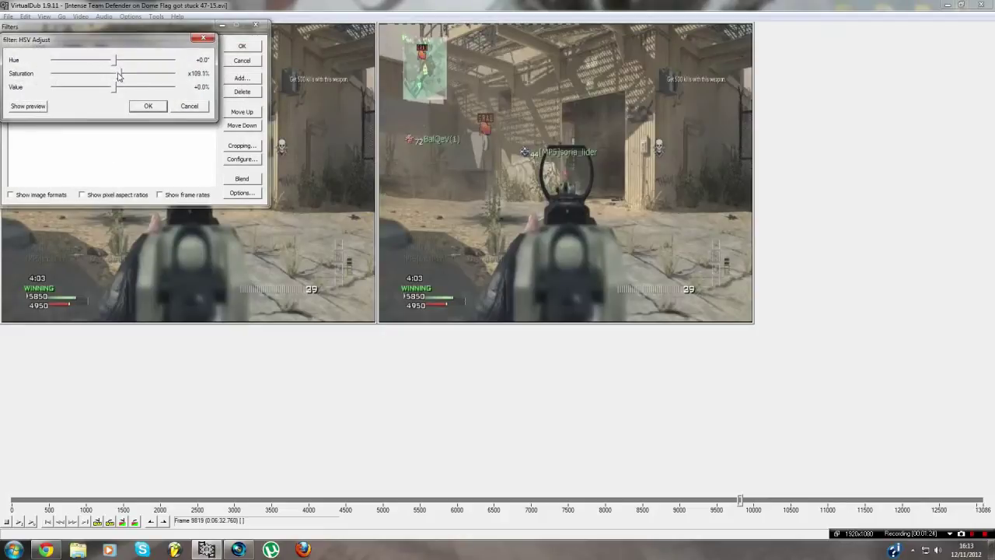
drag(123, 75, 137, 78)
click(147, 106)
- Add a sharpen filter and set its strength to 55 while checking the filter preview
click(242, 78)
drag(204, 66, 204, 132)
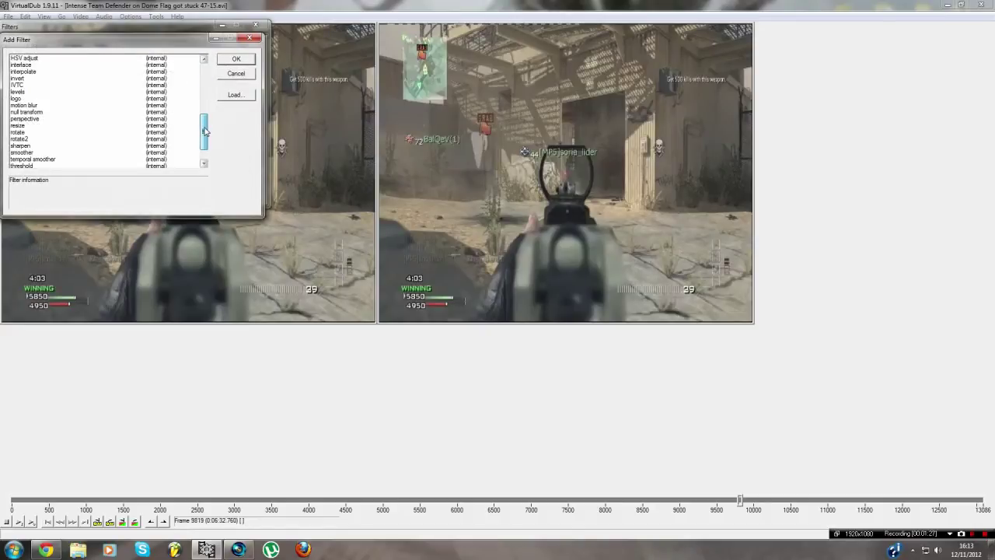
click(59, 153)
double_click(59, 153)
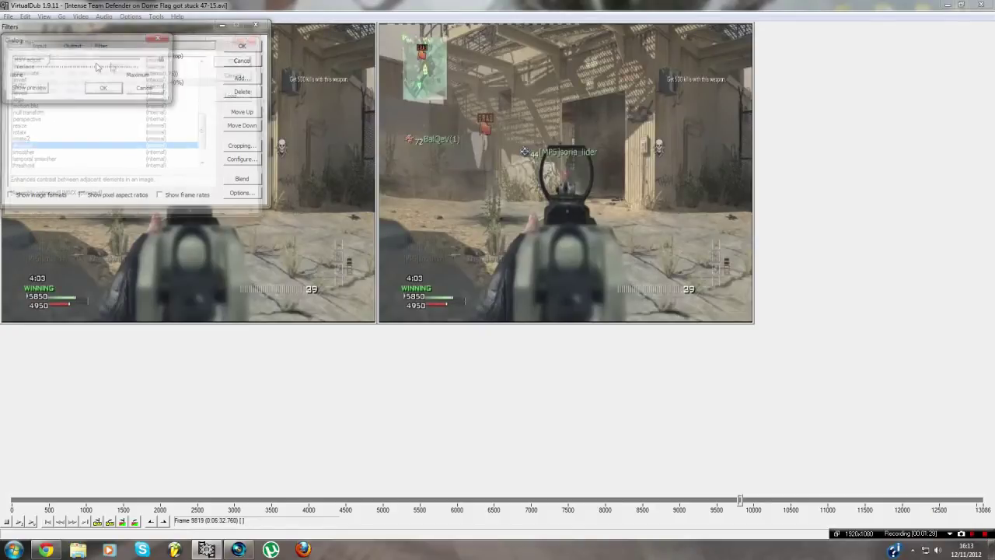
click(39, 89)
right_click(374, 208)
click(392, 263)
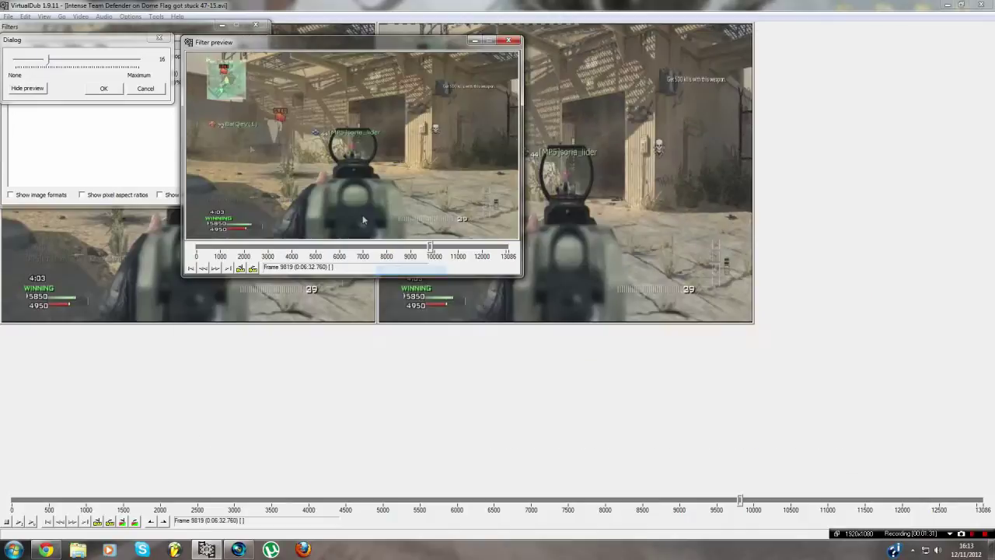
drag(234, 42, 363, 94)
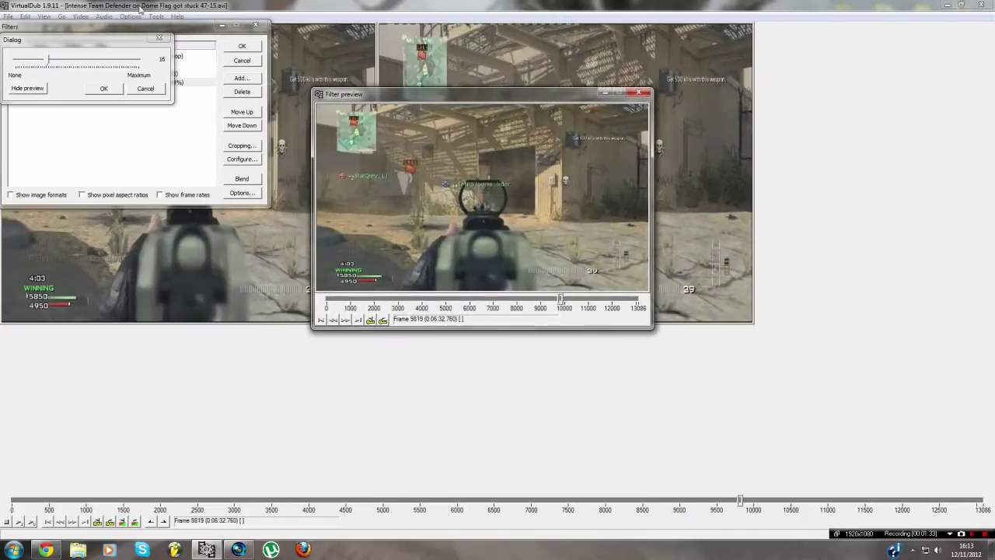
drag(48, 60, 119, 68)
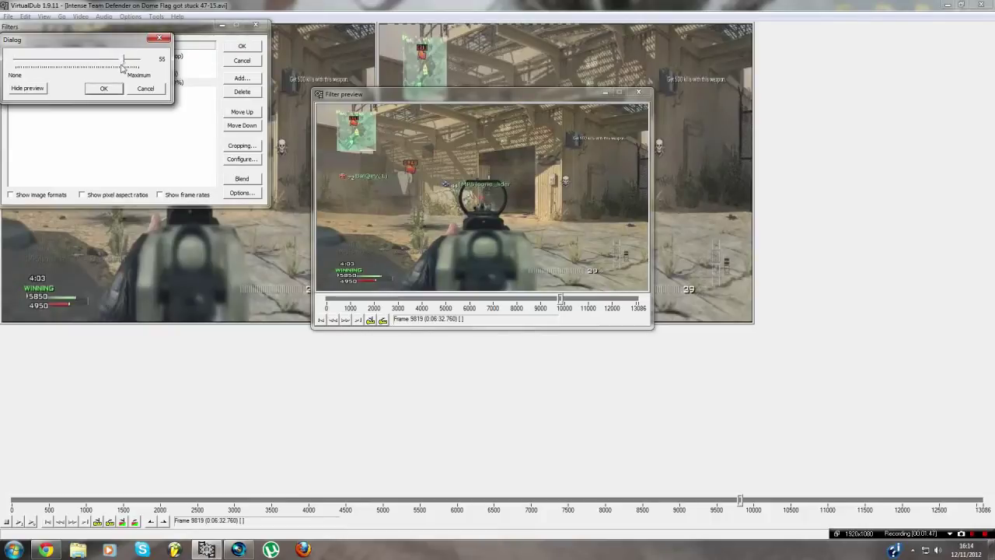
click(119, 87)
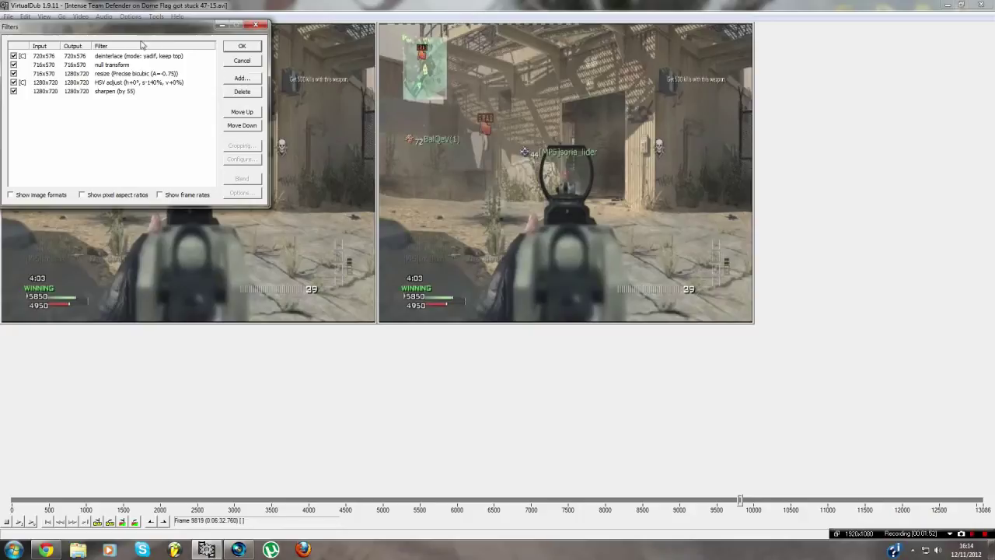
- Apply the filter list and set the output video pane's zoom to 50%
drag(144, 28, 225, 59)
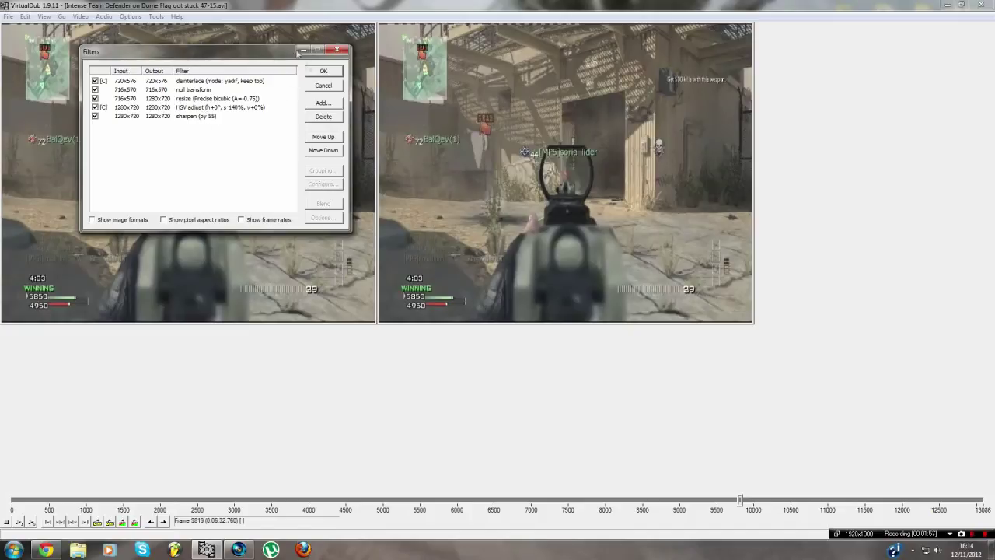
click(322, 71)
right_click(577, 195)
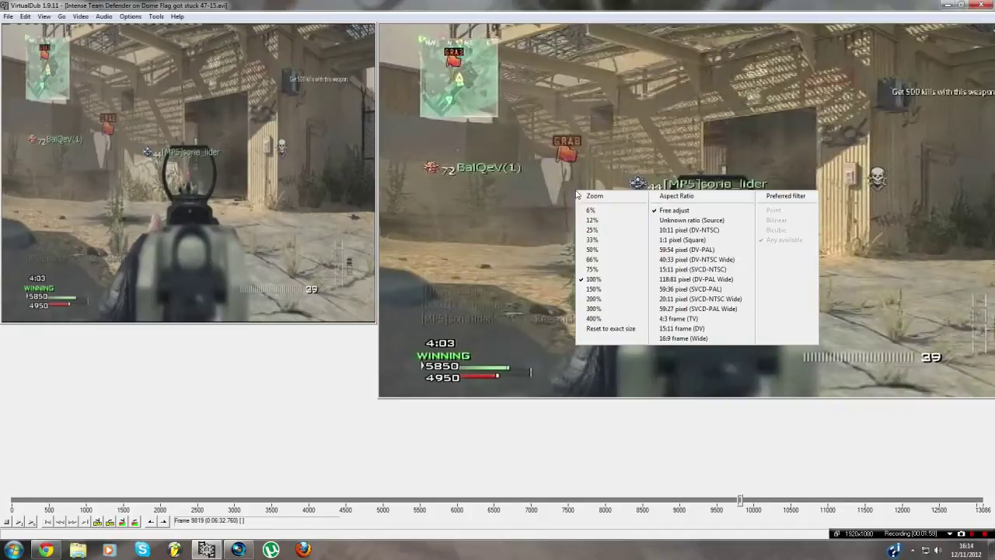
click(592, 249)
- Add a brightness/contrast filter to the filter list and show its preview
click(80, 16)
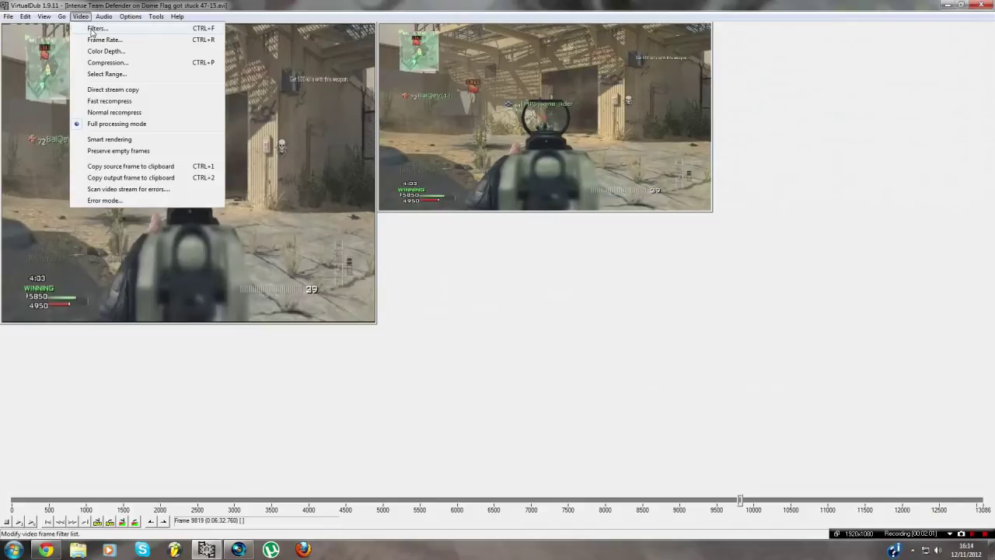
click(97, 30)
click(237, 78)
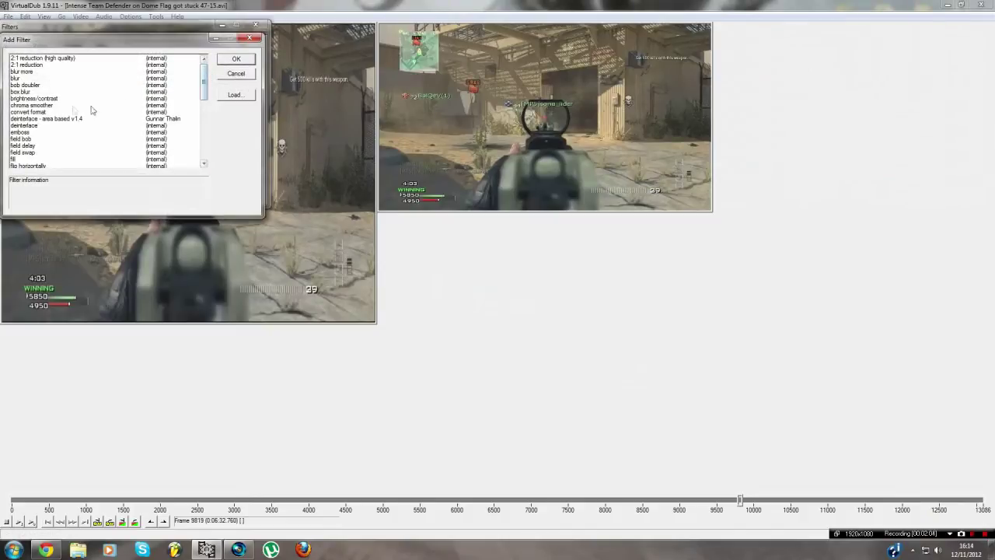
click(55, 99)
key(Return)
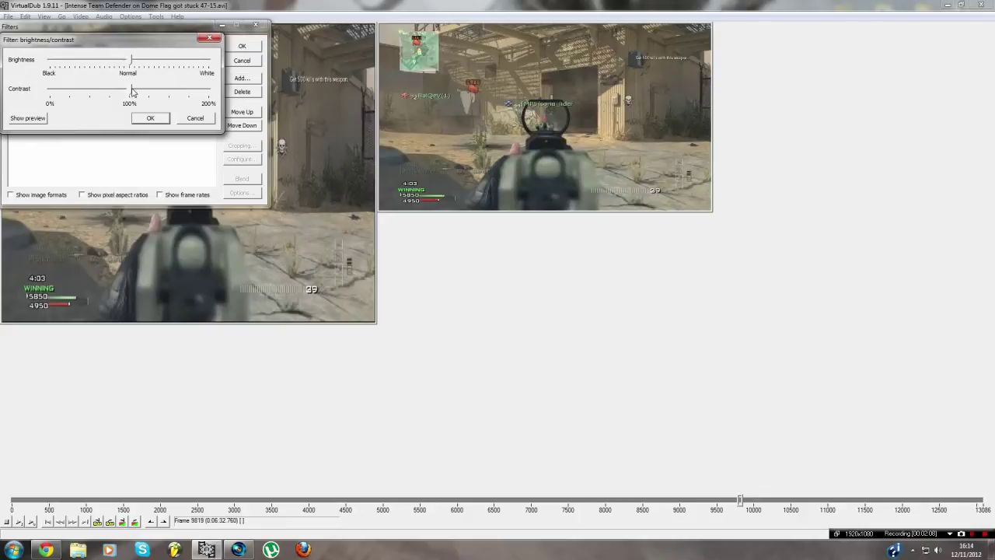
drag(136, 89, 131, 89)
click(19, 118)
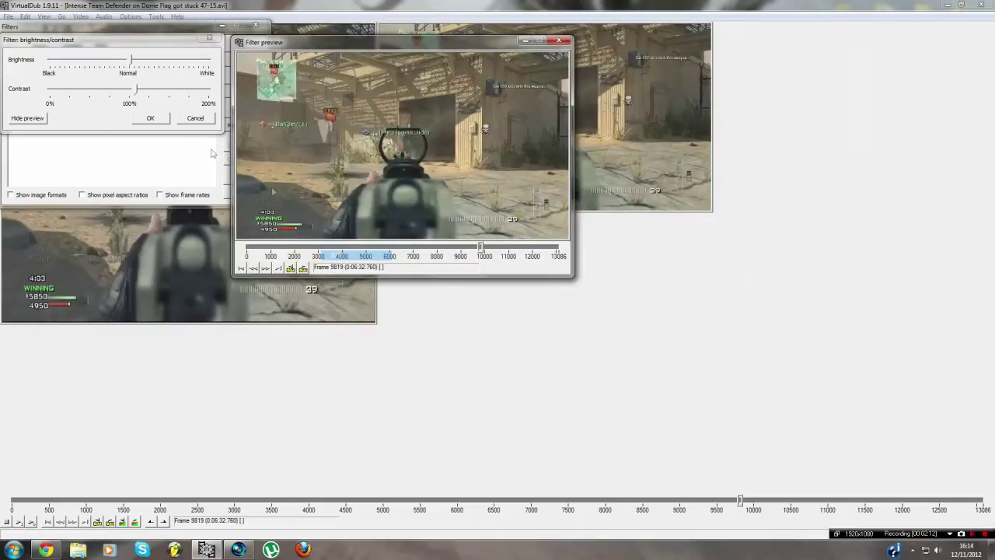
- Set the filter's contrast to 106% with brightness at normal, judging the preview, and accept the settings
click(137, 93)
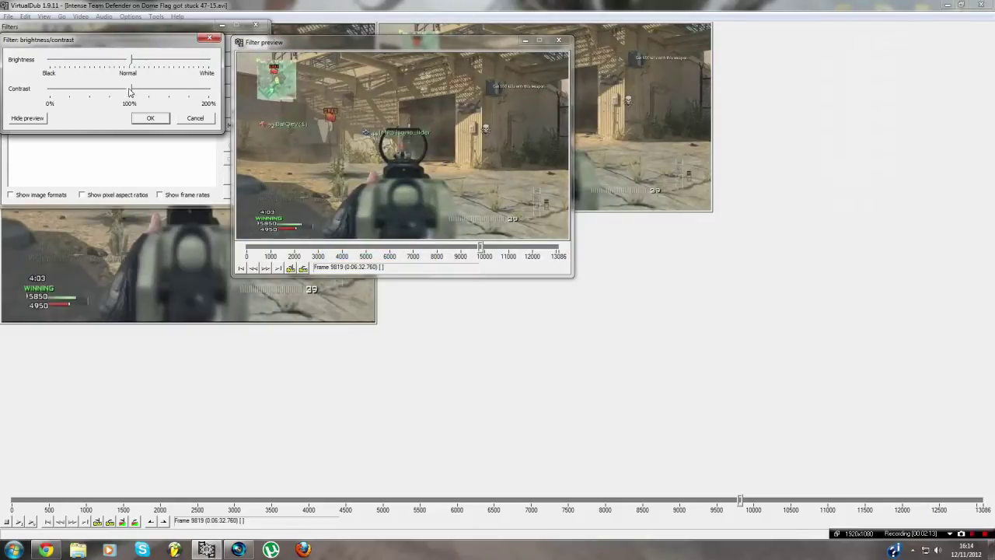
scroll(101, 93, up, 1)
scroll(102, 93, down, 15)
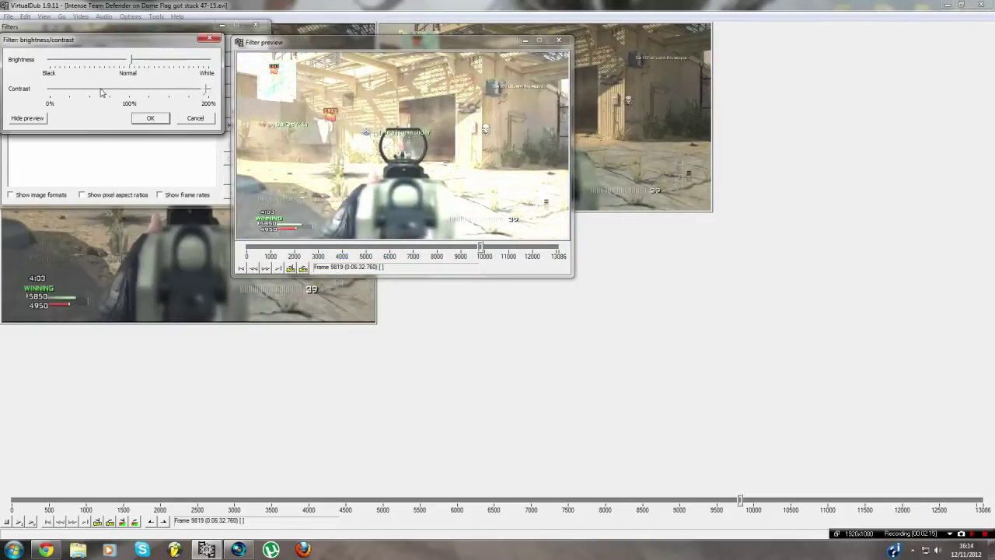
scroll(105, 94, up, 20)
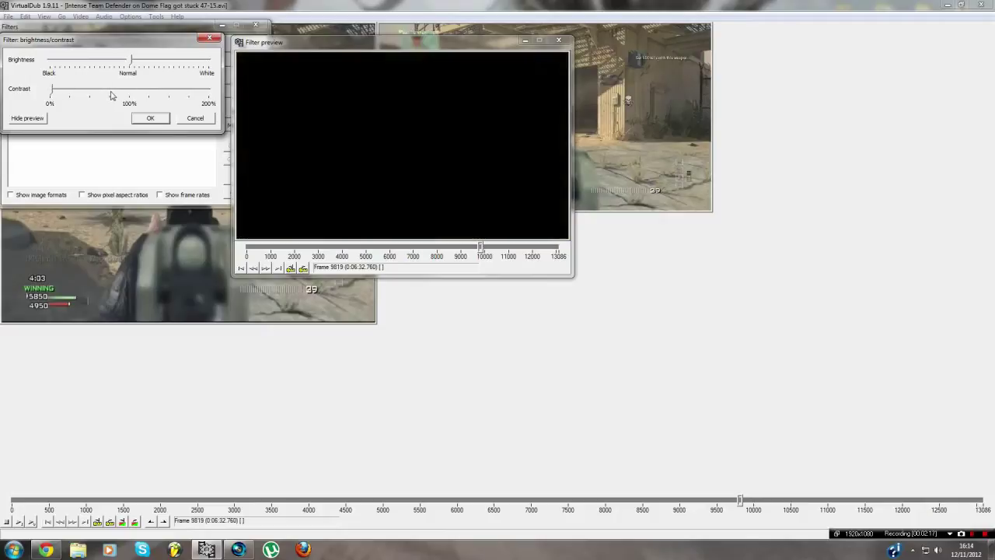
scroll(113, 96, down, 1)
scroll(114, 96, down, 16)
scroll(121, 96, up, 1)
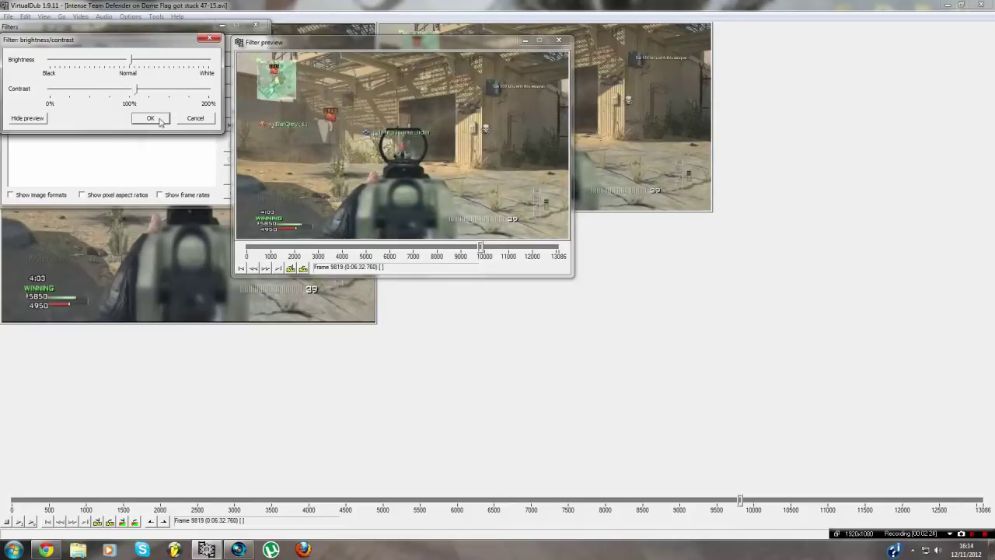
mouse_move(130, 64)
mouse_down()
mouse_move(119, 66)
mouse_move(130, 67)
mouse_up()
click(149, 118)
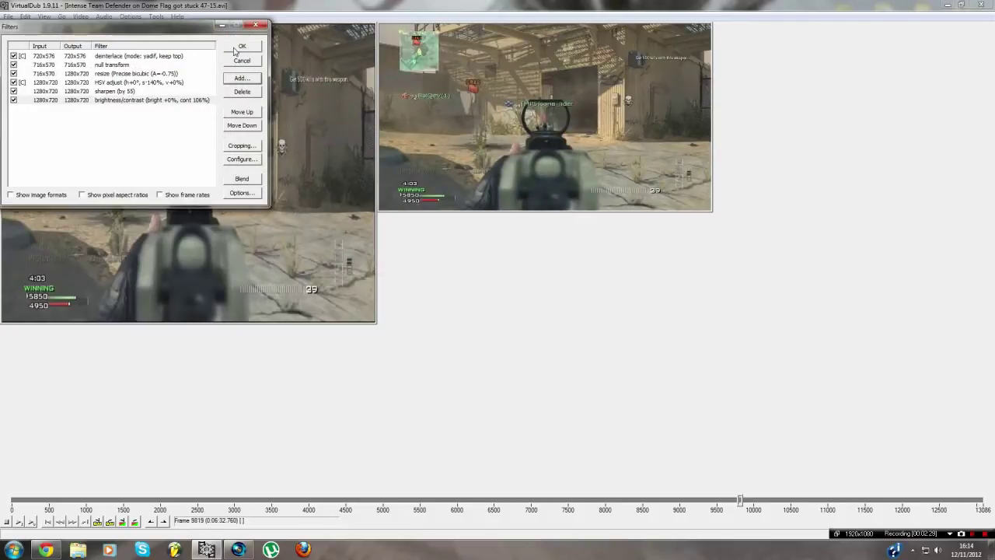
- Reorder the brightness/contrast filter so that it comes directly before the resize filter, and apply the filter list
click(201, 99)
click(241, 113)
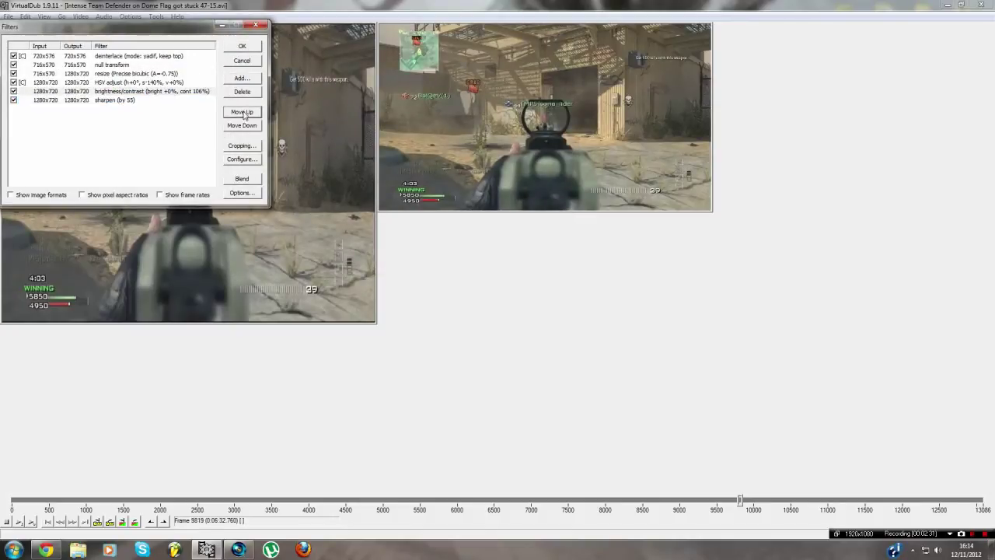
click(242, 113)
click(242, 114)
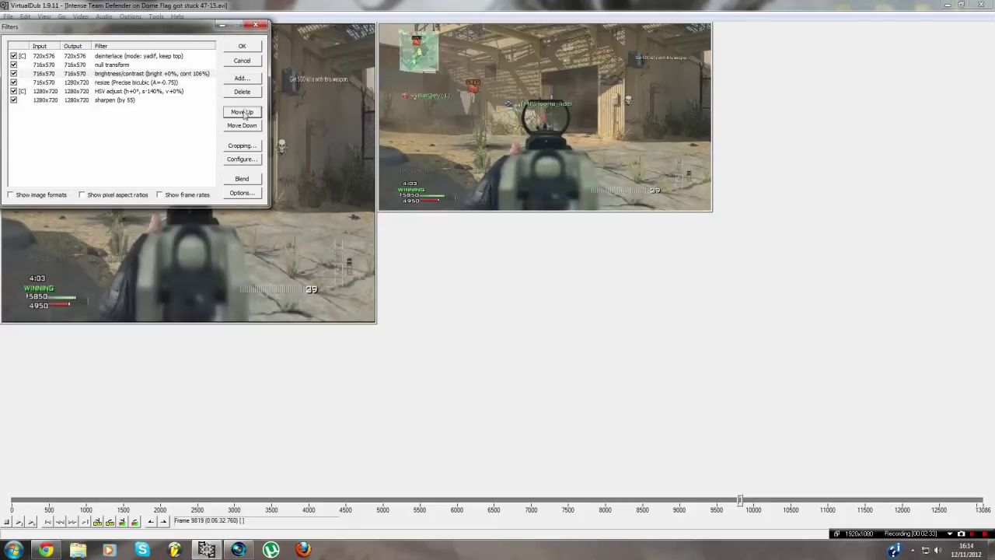
click(247, 47)
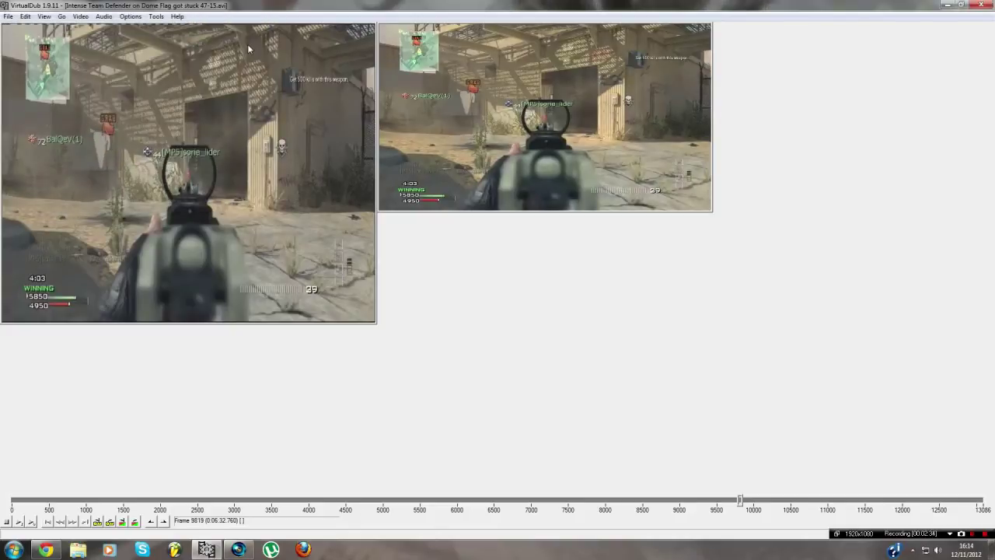
- Choose the DivX 6.9.2 Codec (4 Logical CPUs) for video compression and open its configuration
click(7, 16)
mouse_move(80, 16)
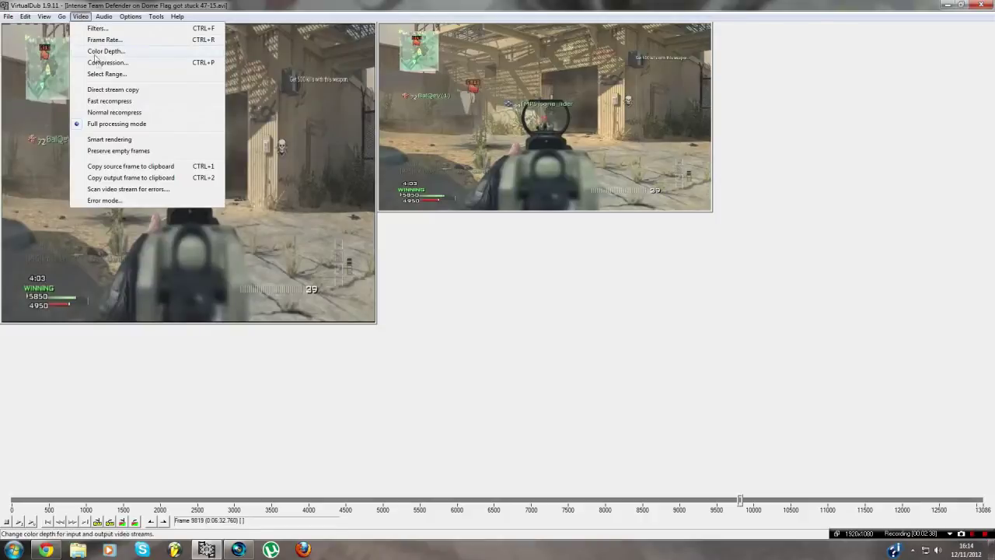
click(97, 62)
click(74, 72)
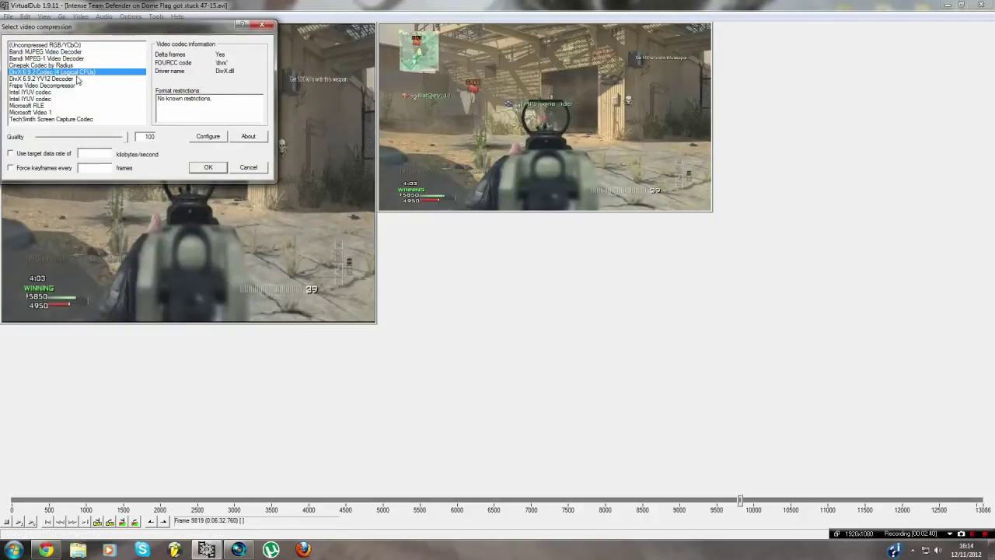
click(207, 137)
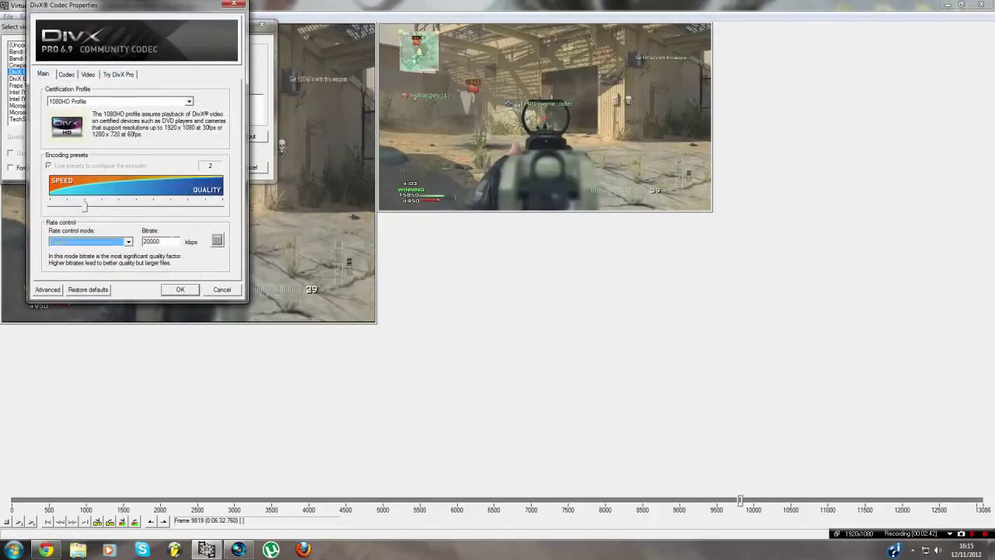
- Set the DivX bitrate to 10000 kbps, shift the encoding preset towards speed, and accept the compression settings
text(10000)
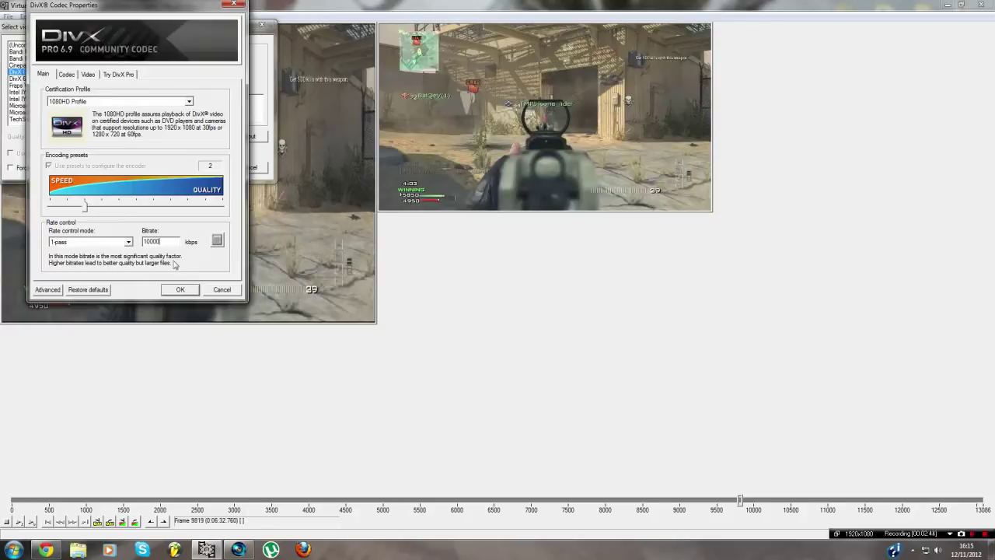
click(179, 291)
drag(87, 208, 30, 217)
click(177, 291)
click(206, 167)
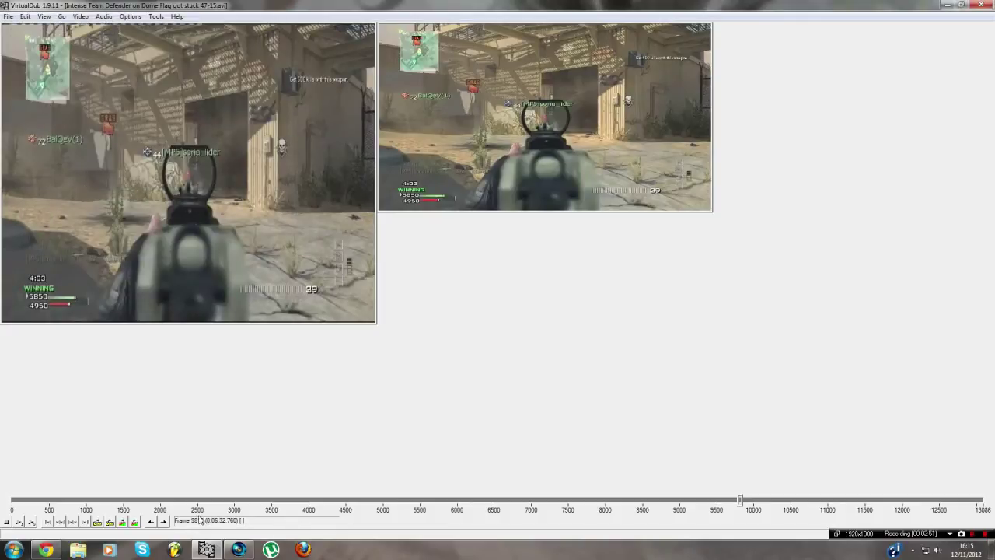
- Mark frames 9819 to 10343 as the selected range of the video
click(151, 522)
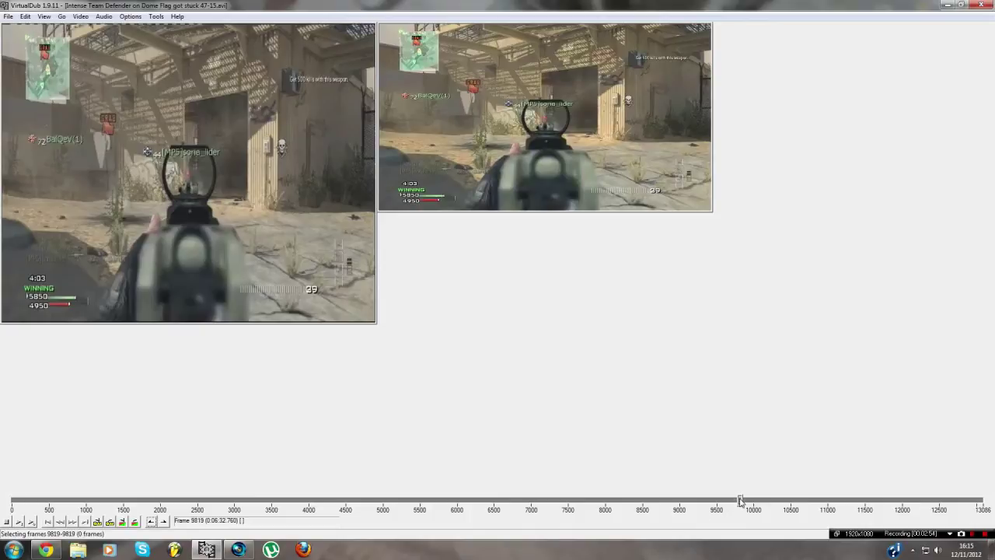
drag(741, 502, 780, 506)
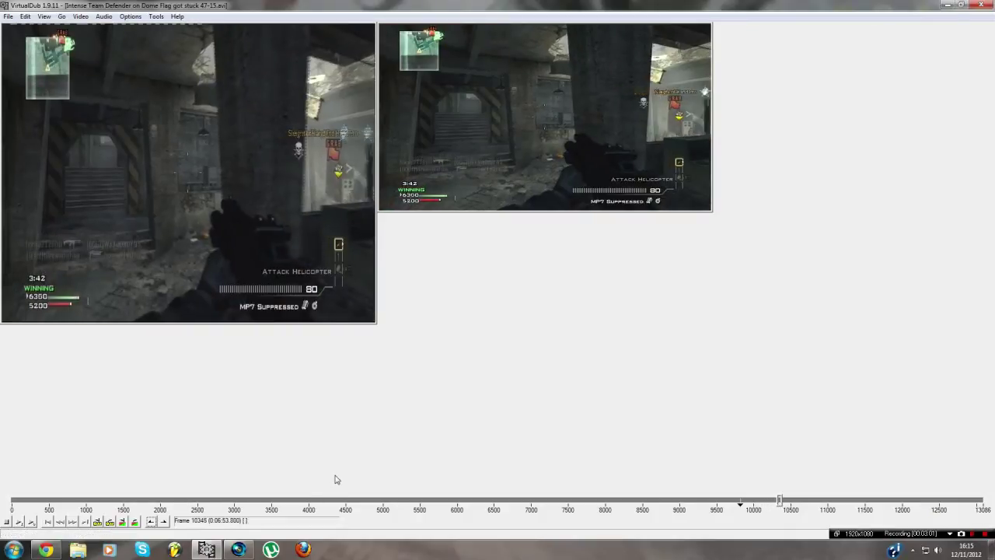
key(shift+Left)
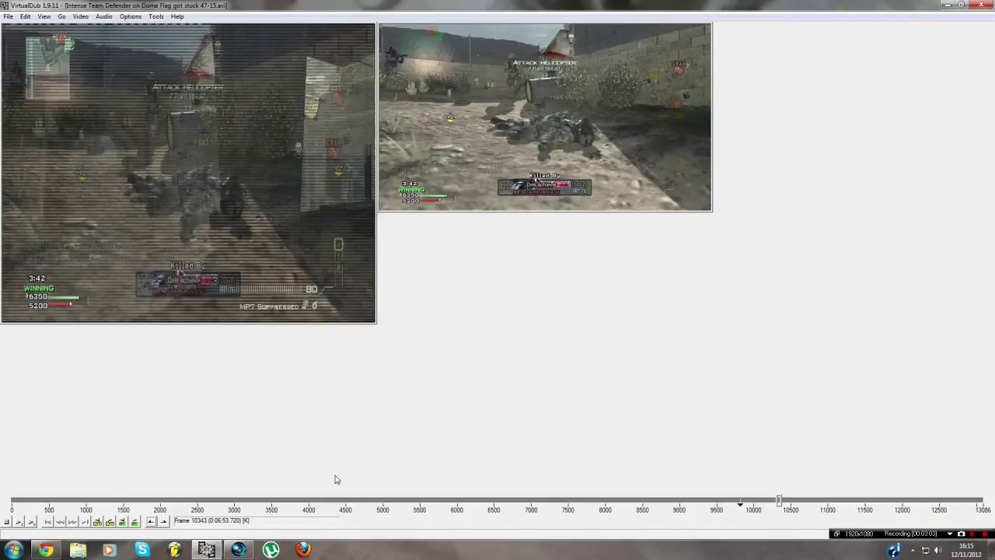
click(163, 521)
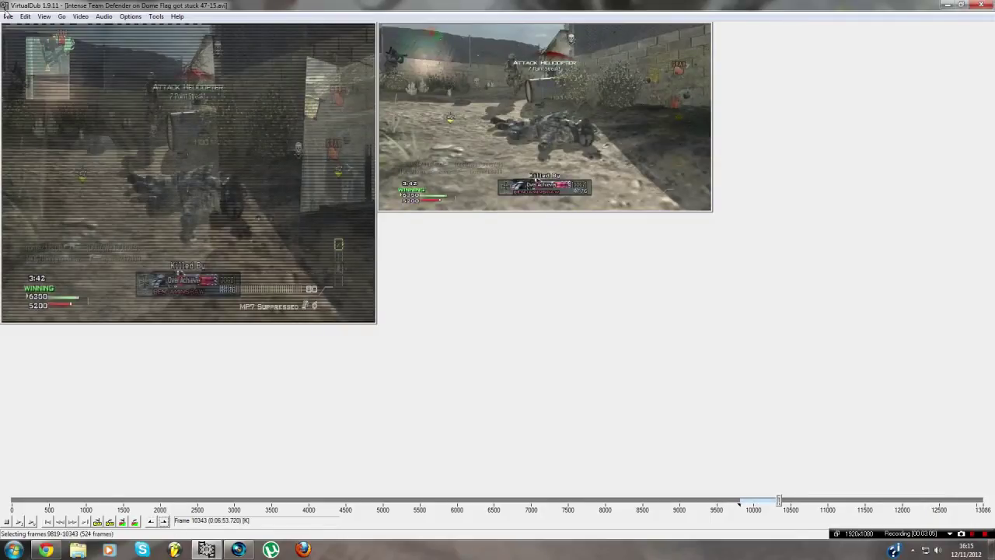
- Save the selected range as an AVI named "Test Video for Youtube" in the Processed In VirtualDub folder
click(8, 16)
click(62, 108)
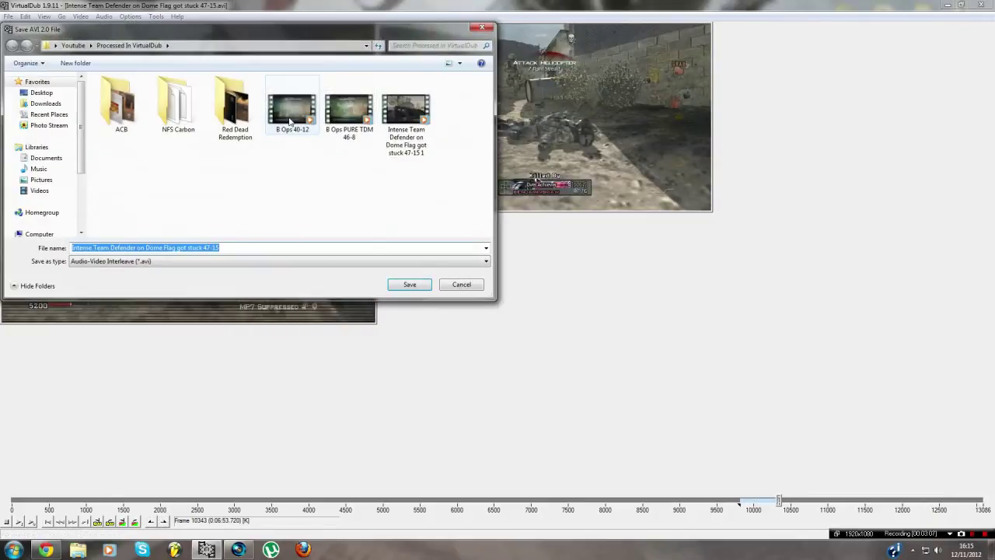
text(Test Video for Youtube)
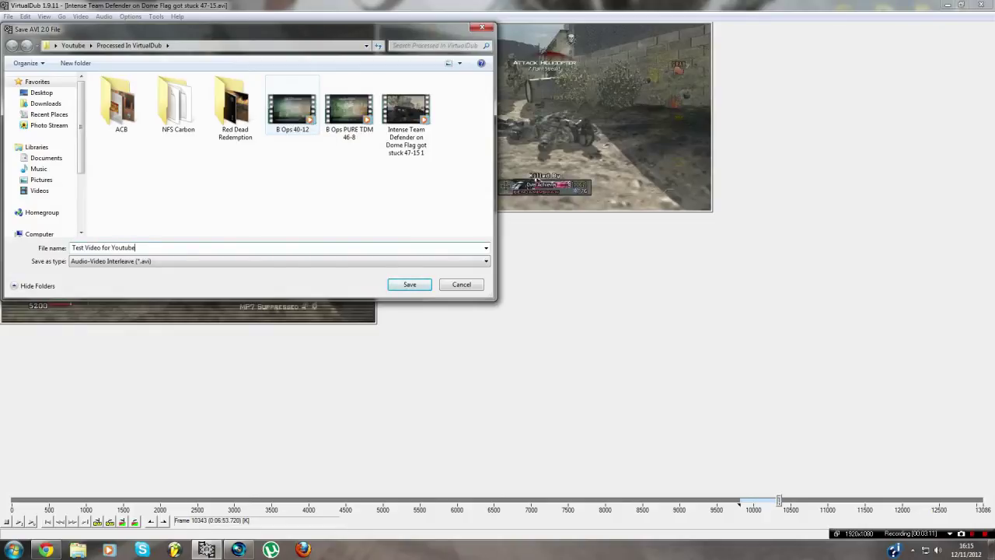
key(Return)
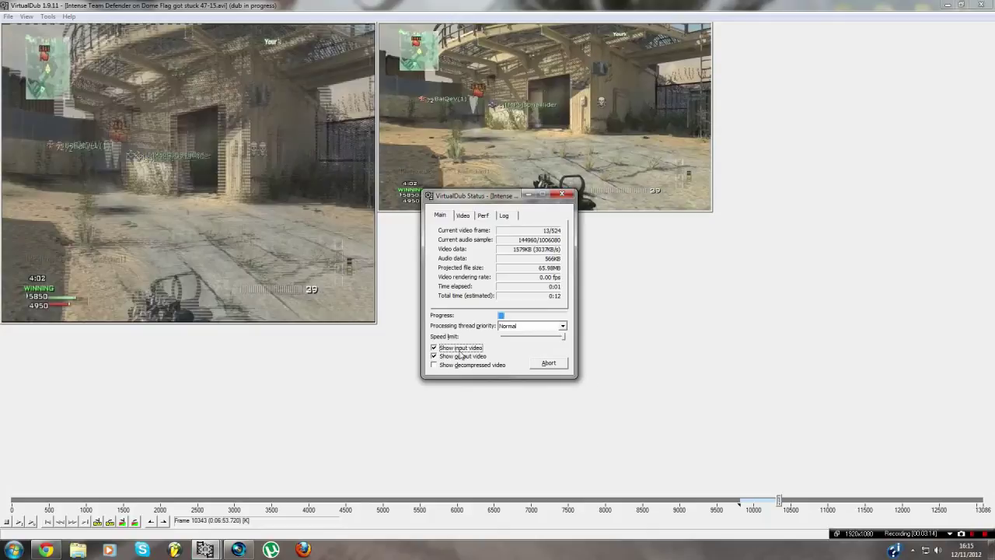
- Turn off the input and output video display during the export and set the processing thread priority to Highest
click(463, 356)
click(518, 328)
scroll(521, 335, down, 1)
click(526, 353)
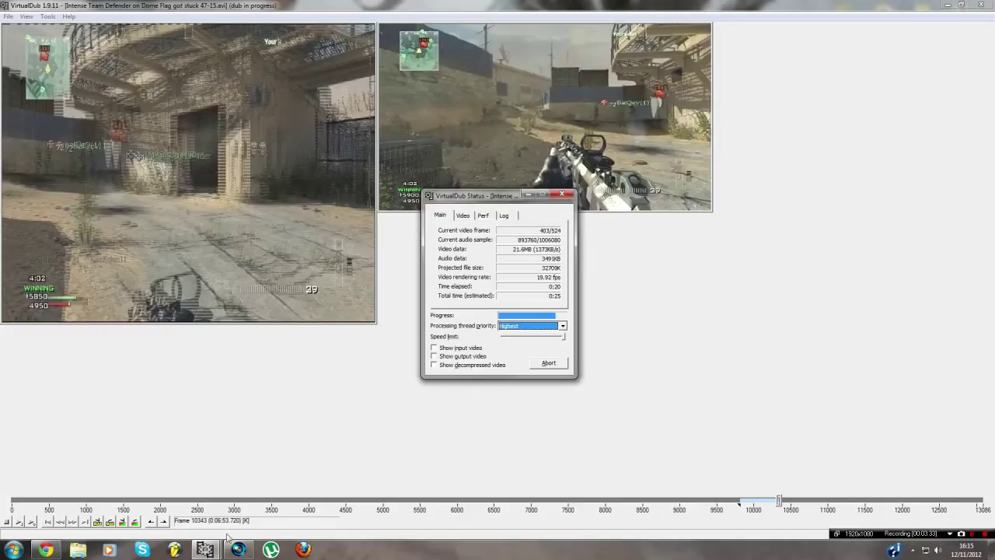
- Switch to Vegas Pro and open the "Test Video for Youtube" clip in the project
mouse_move(238, 551)
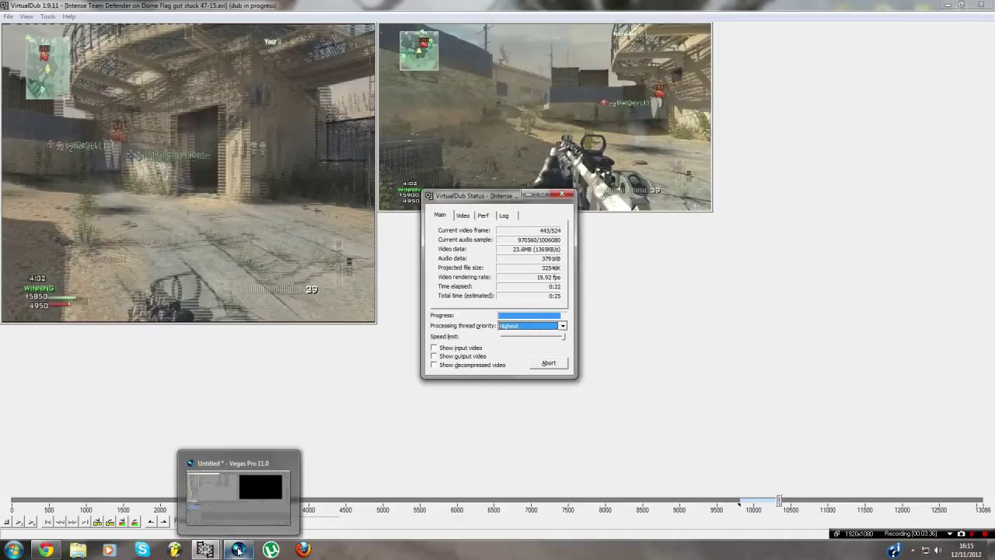
click(238, 551)
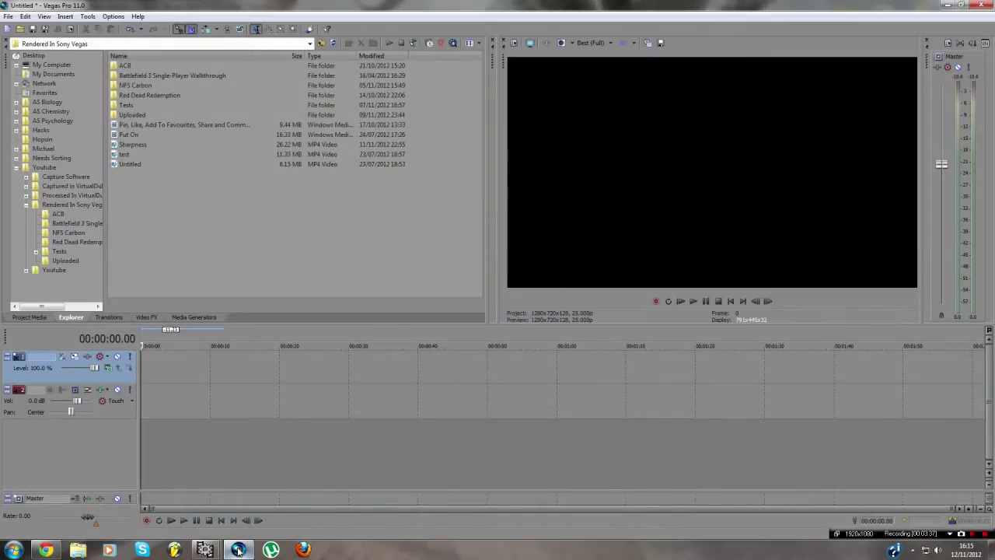
click(8, 16)
click(31, 36)
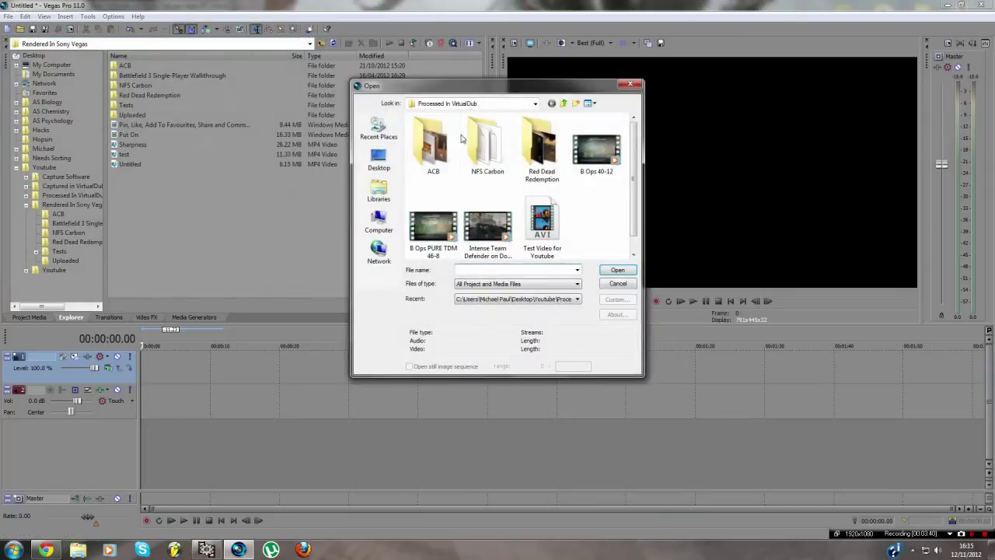
scroll(544, 221, down, 1)
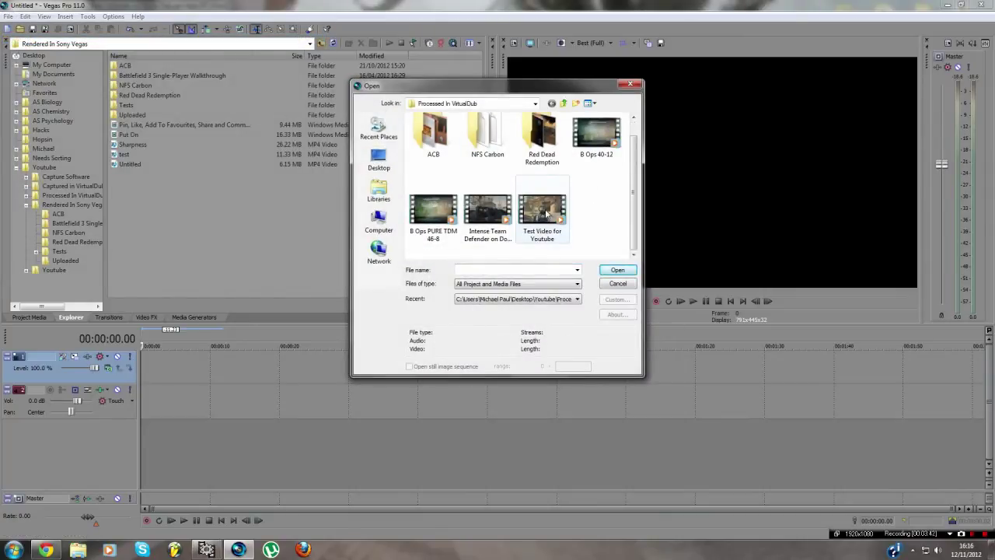
double_click(547, 213)
- Turn off Maintain aspect ratio and choose Disable resample in the video event's properties
click(148, 438)
right_click(174, 365)
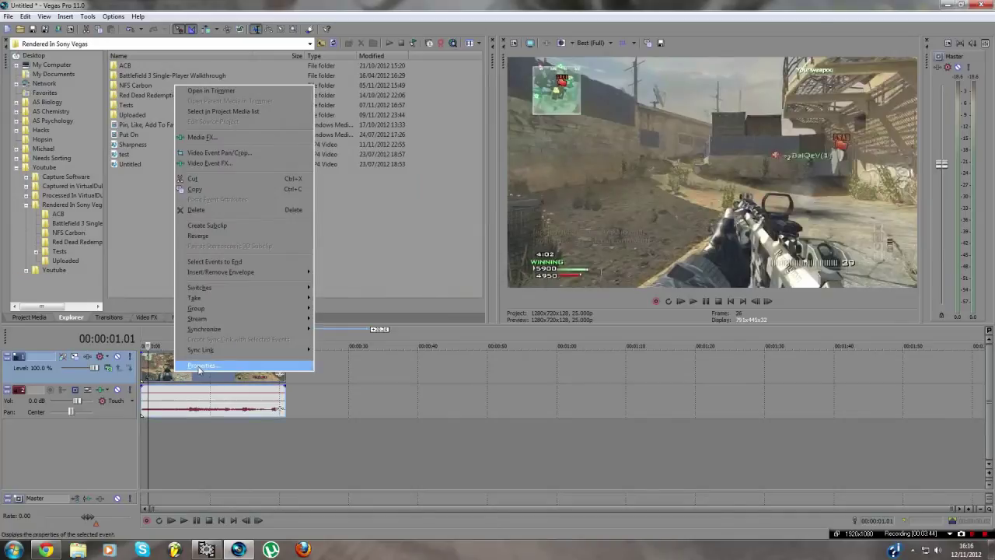
click(198, 361)
click(440, 175)
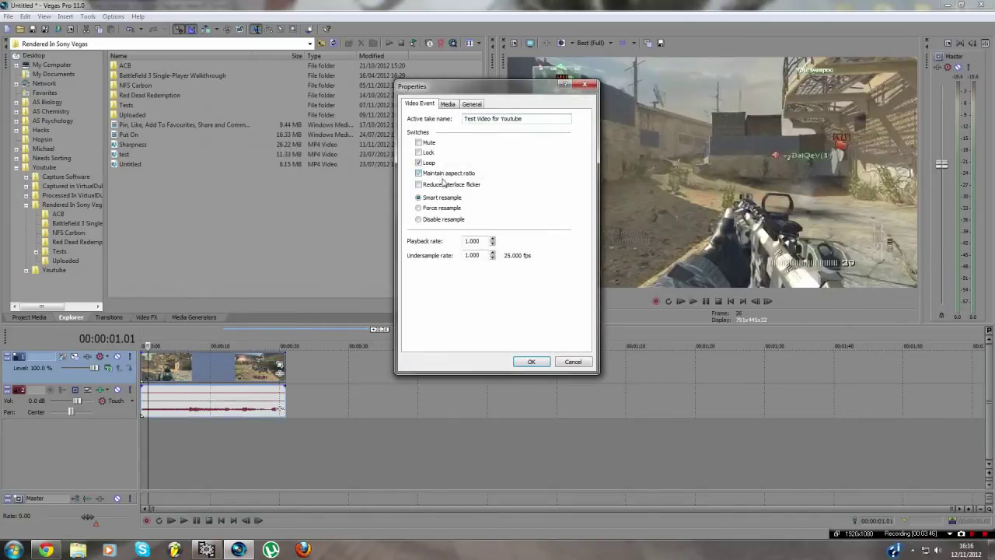
click(444, 219)
click(530, 362)
- Enable Normalize in the audio event's properties
right_click(163, 393)
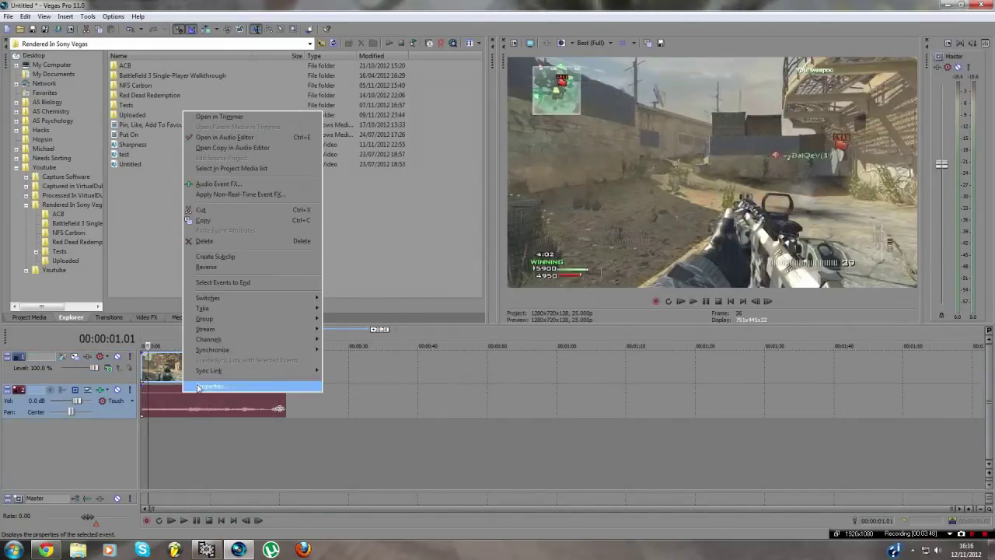
click(195, 384)
click(431, 184)
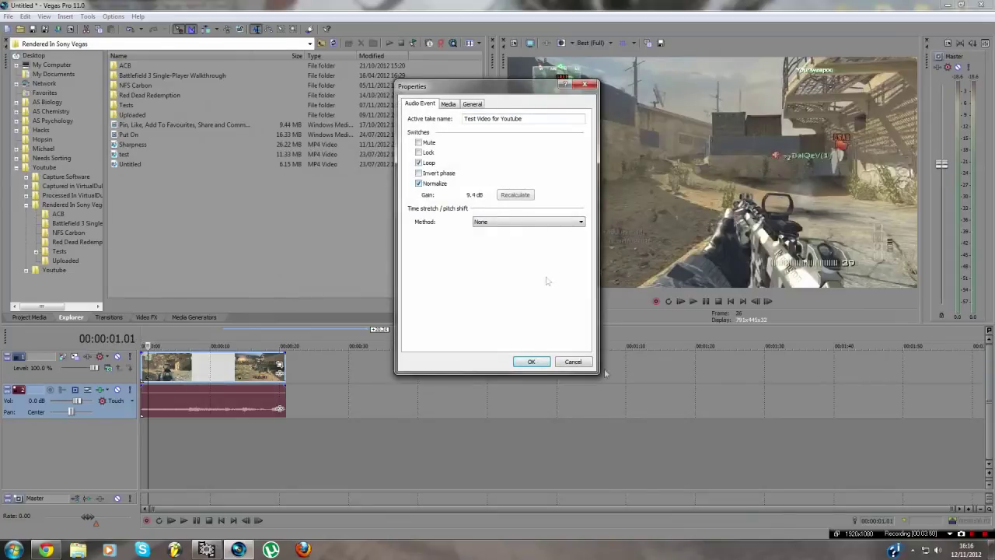
click(531, 362)
- Set the audio event's channels to Combine and place the playback cursor about five seconds into the clip
right_click(235, 402)
mouse_move(258, 352)
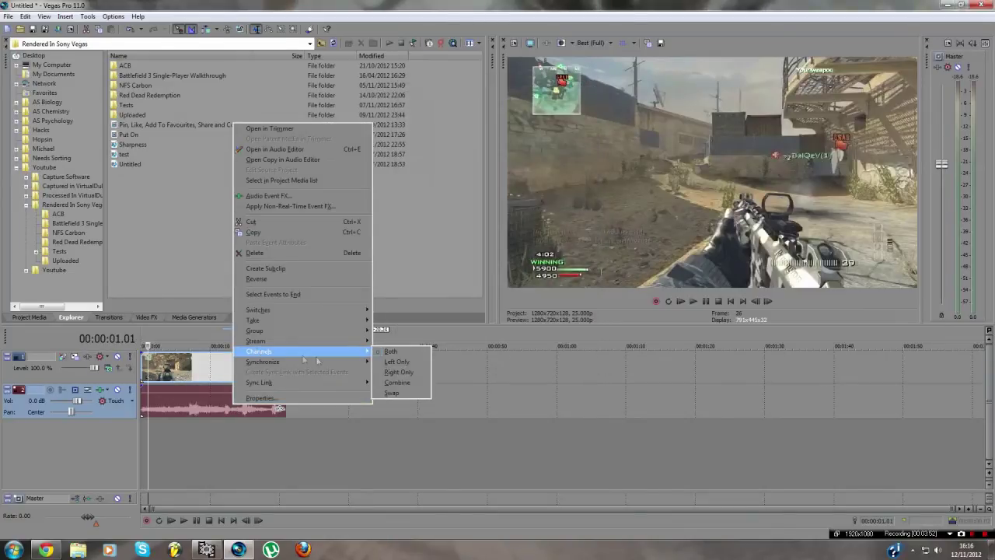
click(399, 382)
click(177, 432)
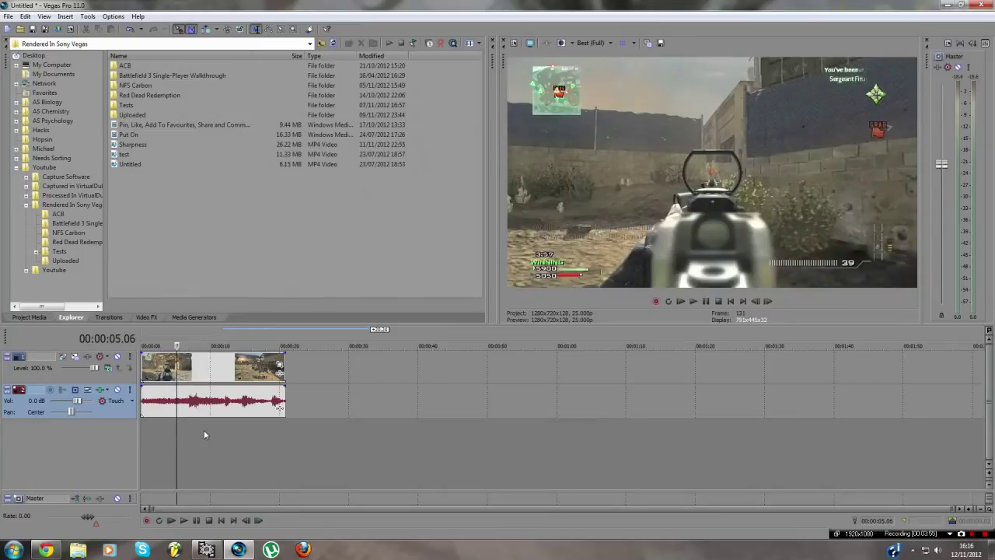
- Preview the gameplay clip at several points and return the playback cursor to the start of the timeline
click(204, 430)
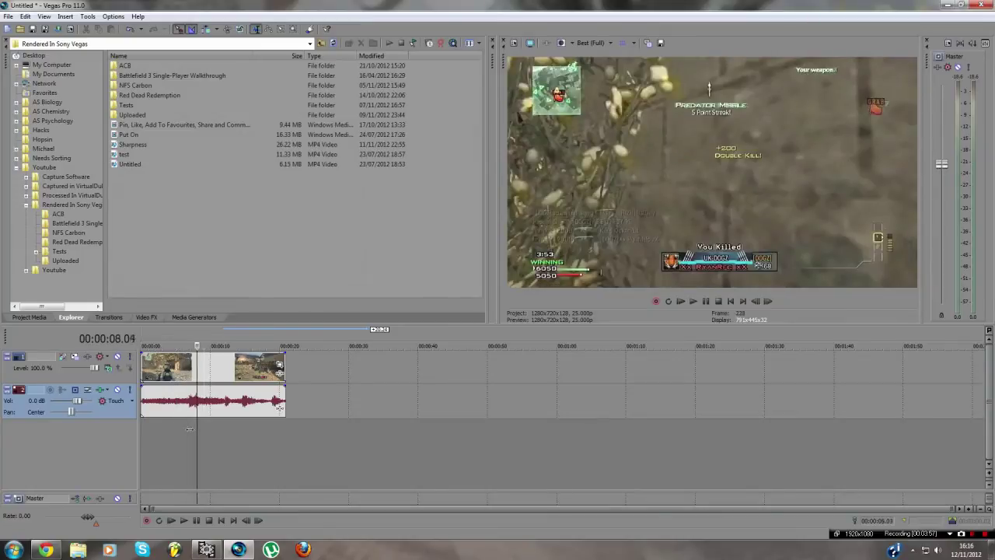
click(171, 428)
drag(172, 432, 129, 435)
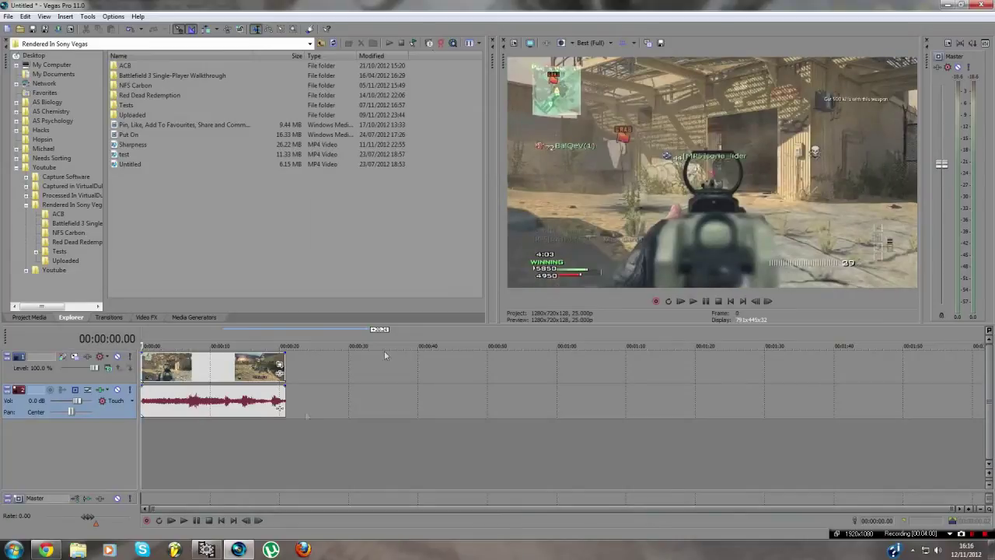
click(236, 433)
key(ctrl+Home)
- In the project properties, keep 32-bit floating point (full range) as pixel format and make all new projects start with these settings
click(514, 45)
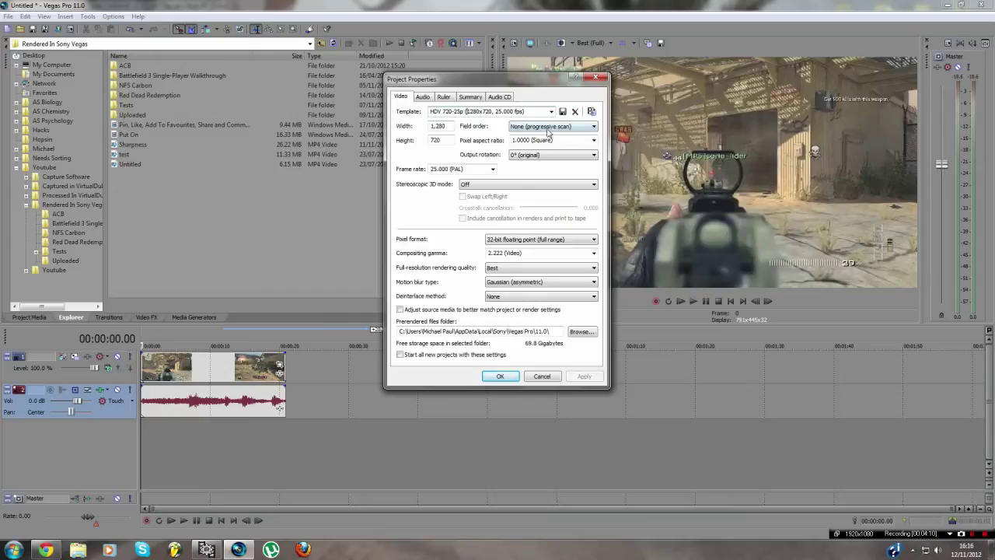
click(492, 243)
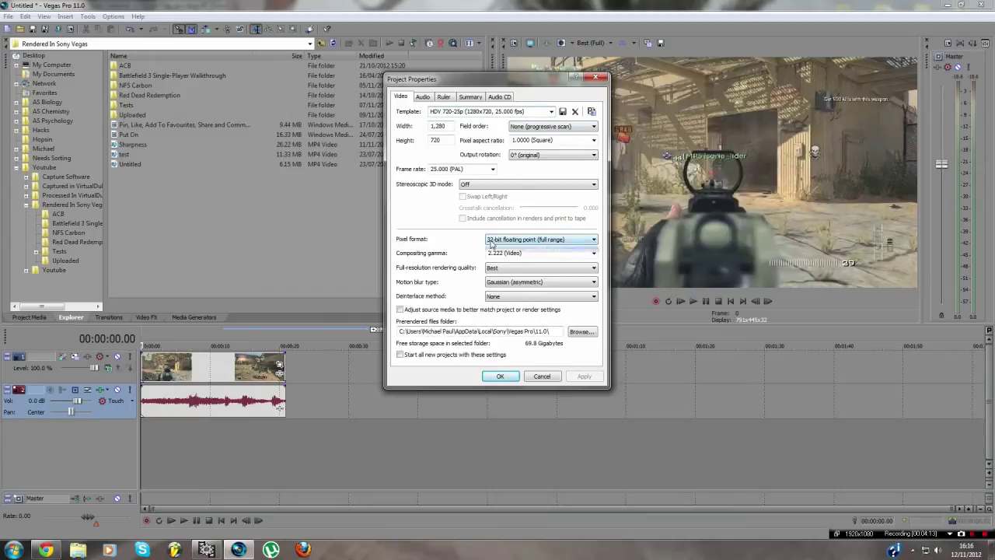
click(495, 242)
click(501, 243)
click(505, 243)
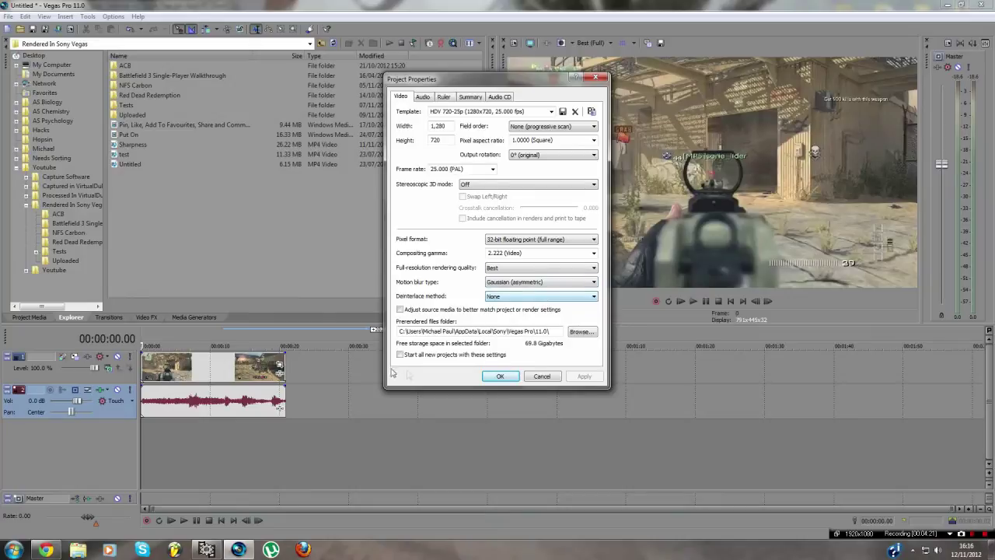
click(431, 355)
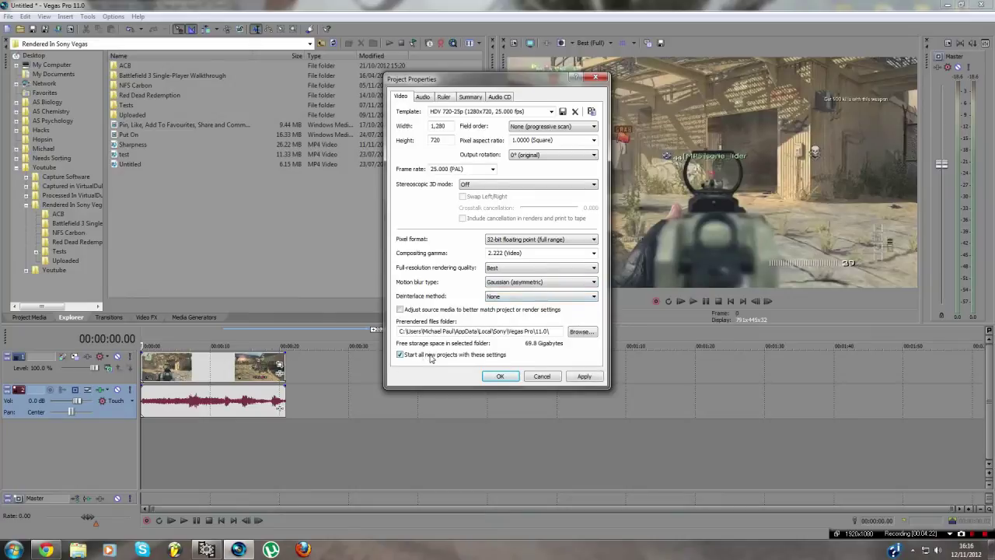
click(584, 377)
click(500, 376)
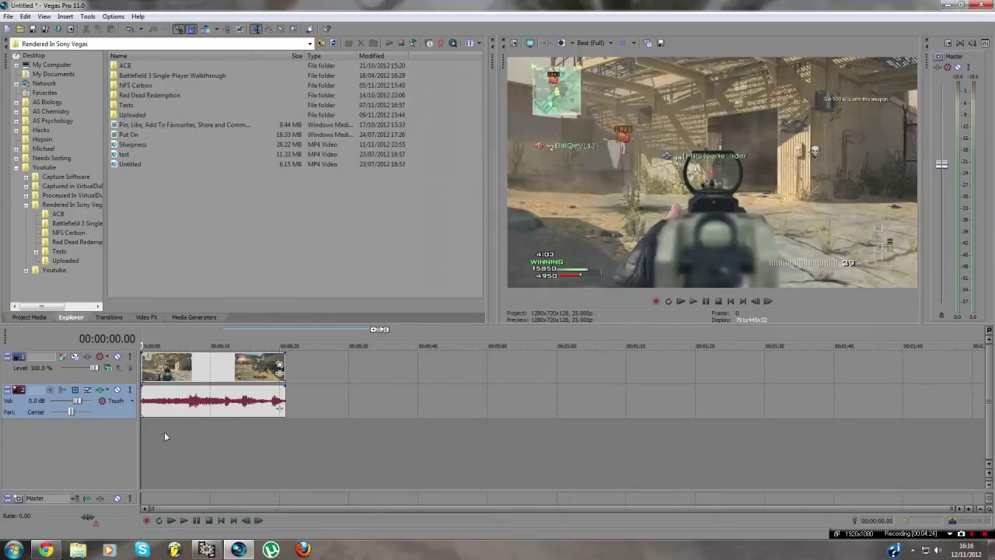
- Set the loop region to span the whole clip and open the Render As settings
double_click(164, 431)
click(7, 16)
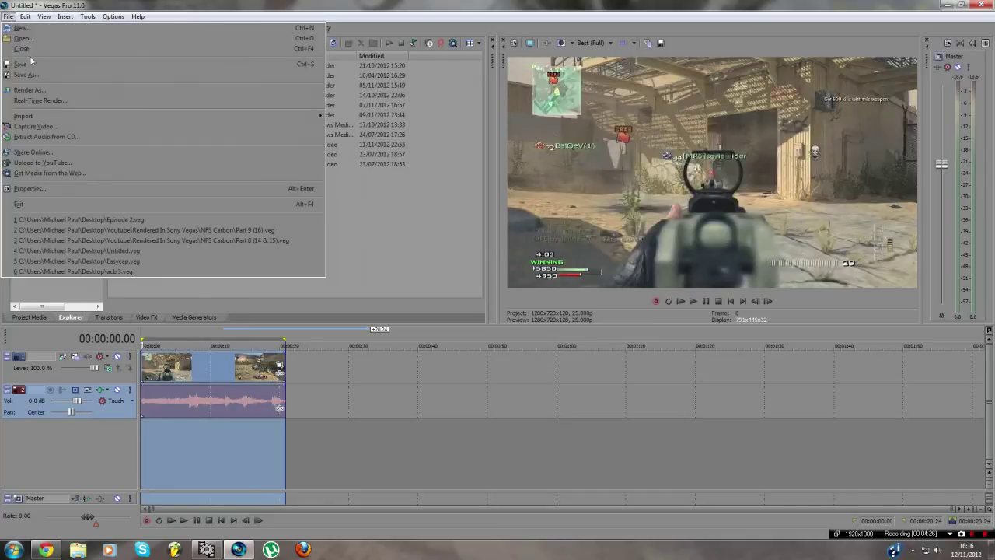
click(39, 89)
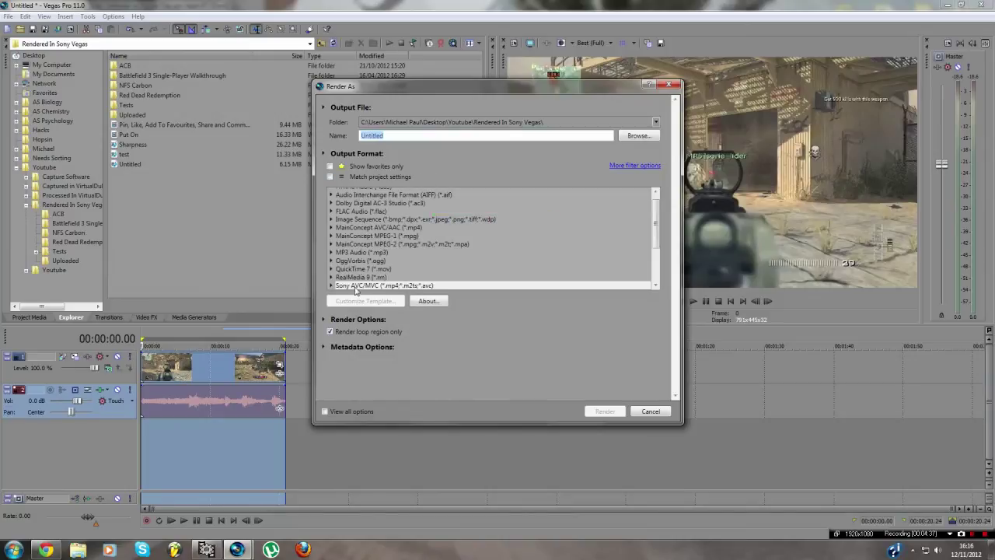
- Choose the Sony AVC/MVC template "Blu-ray 1440x1080-60i, 8 Mbps video stream" as the output format
click(332, 286)
scroll(345, 271, down, 10)
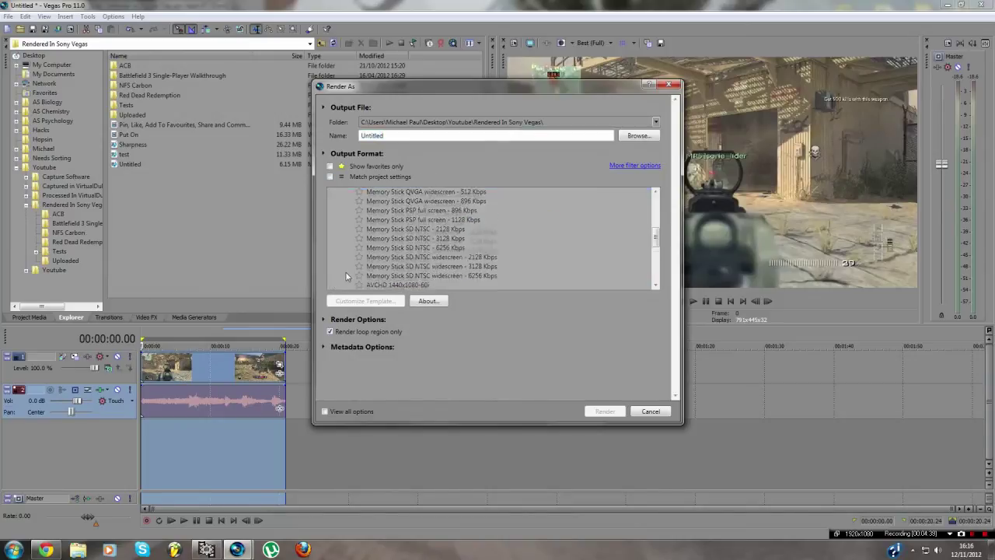
click(404, 225)
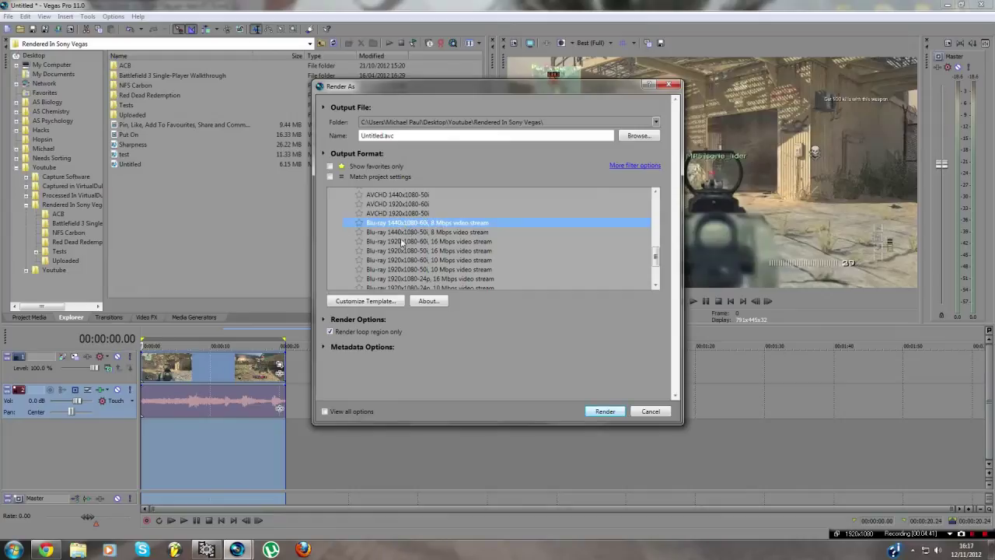
scroll(412, 233, down, 2)
scroll(417, 246, up, 3)
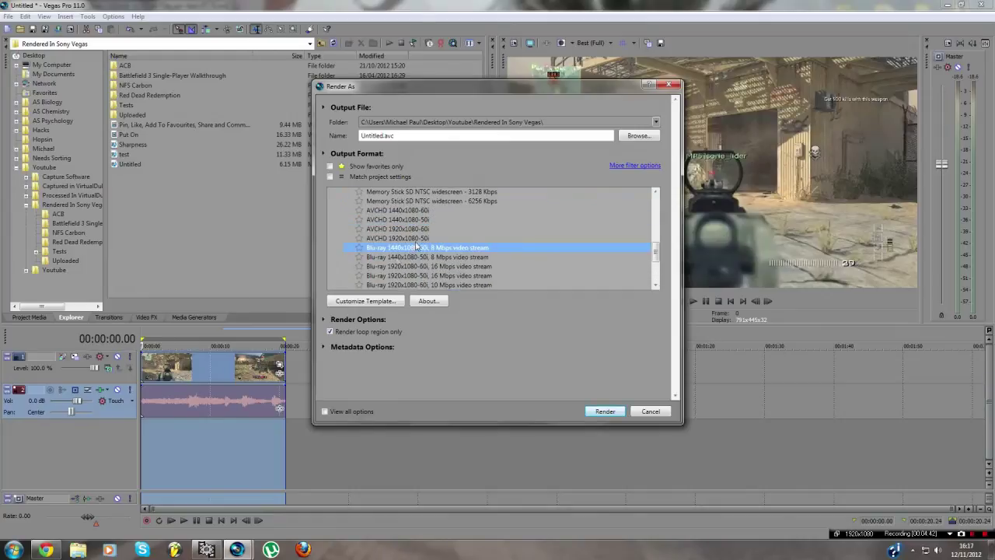
- Customize the chosen render template to use MP4 file format (.mp4)
click(370, 302)
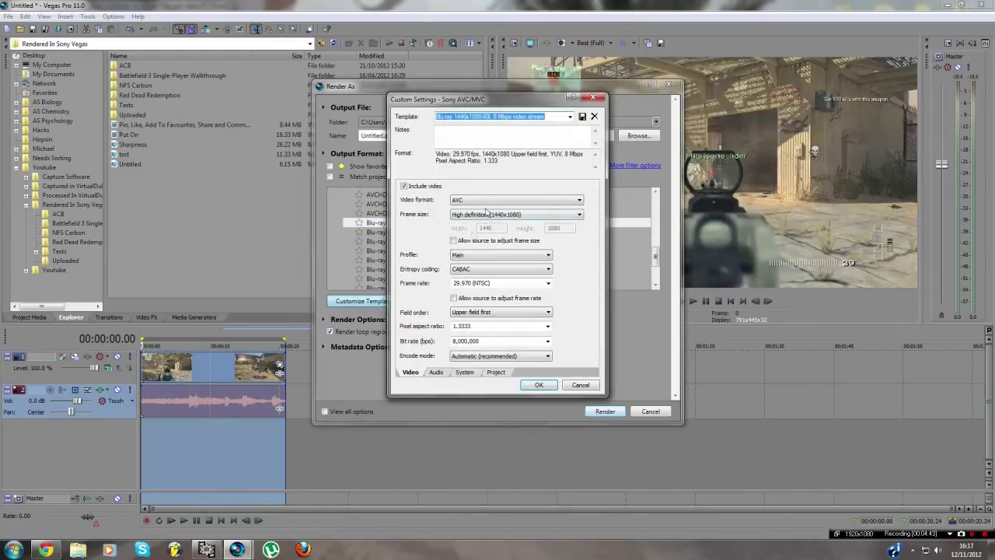
click(464, 372)
click(499, 192)
click(495, 199)
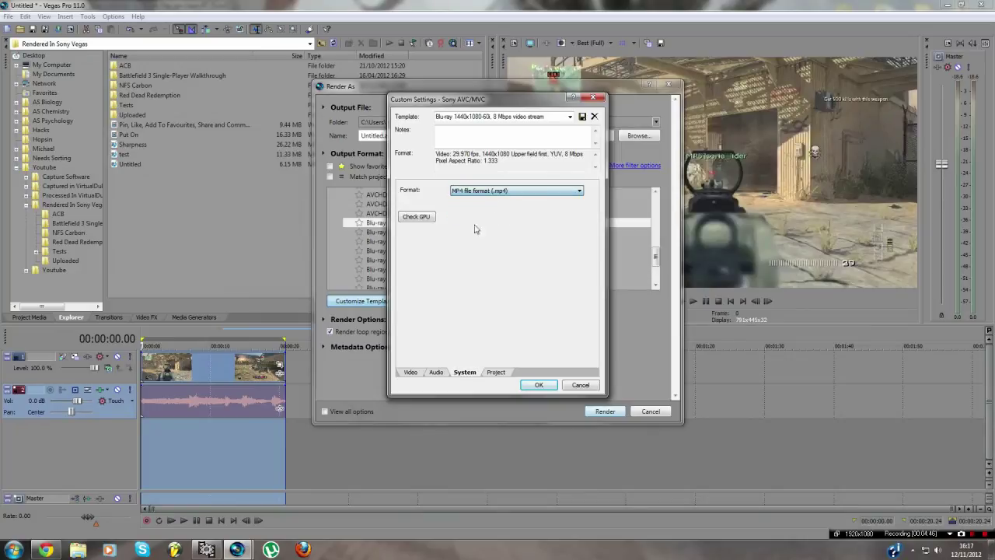
- Enable Include audio in the template's custom settings and return to its video settings
click(410, 373)
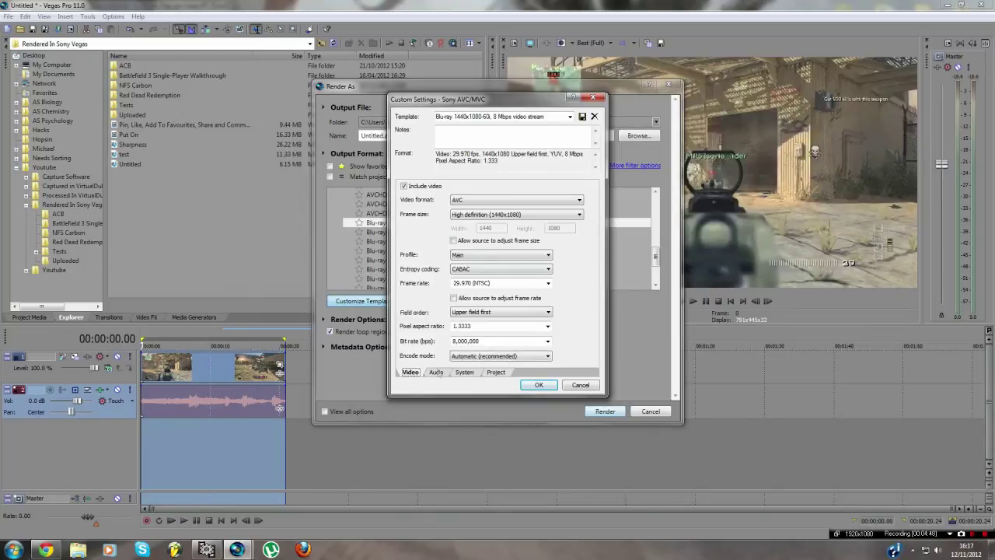
click(437, 374)
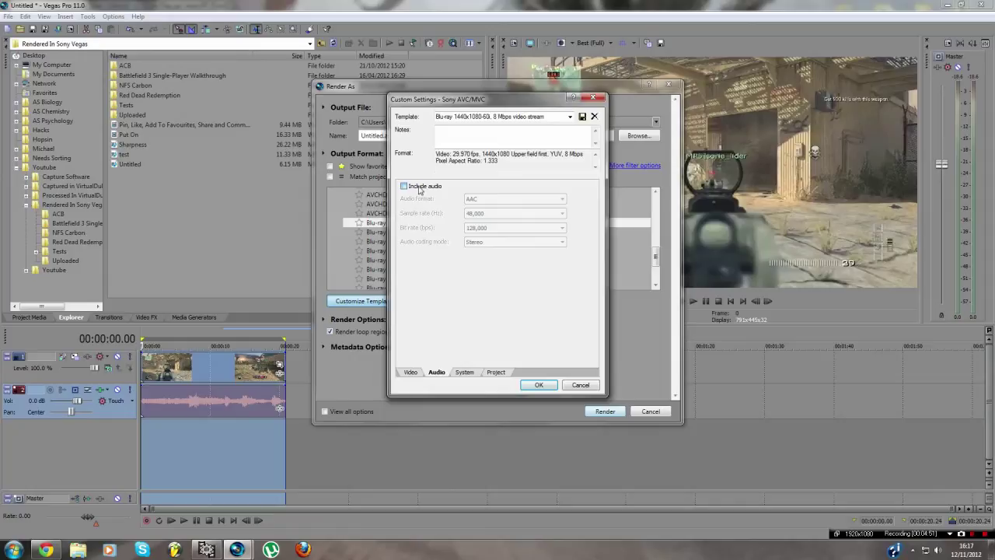
click(404, 186)
click(410, 373)
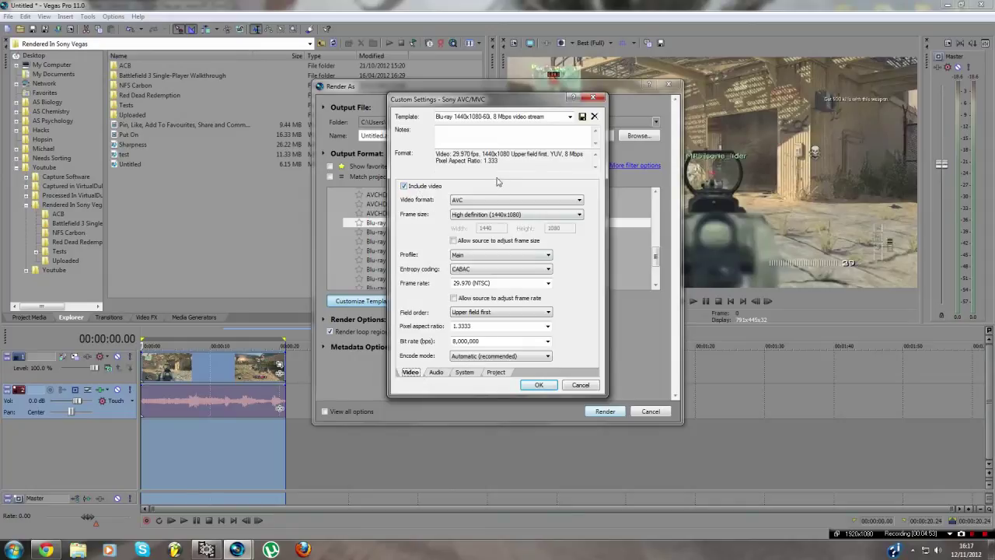
- Set the template's frame size to High definition (1280x720) and its entropy coding to CAVLC
click(495, 200)
click(489, 215)
click(488, 215)
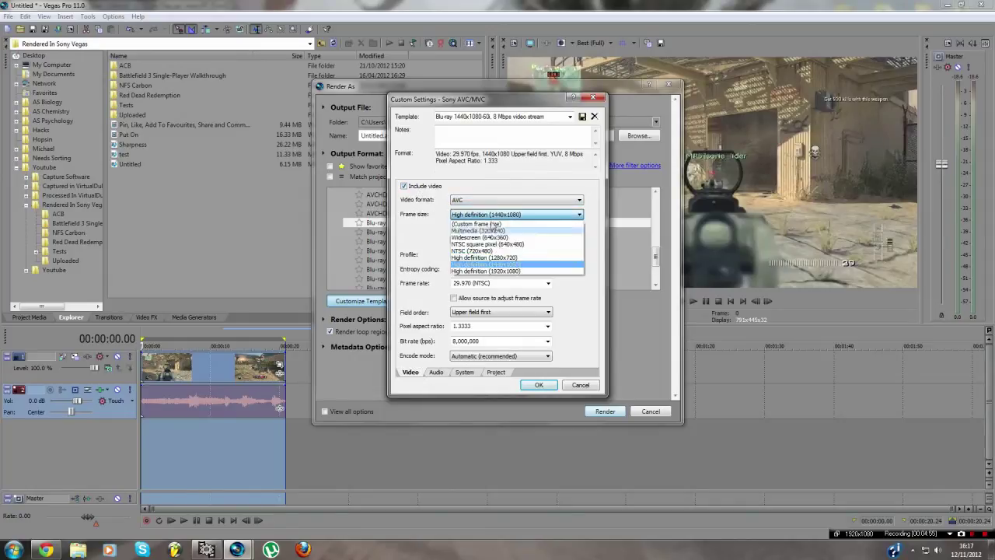
click(492, 259)
click(478, 270)
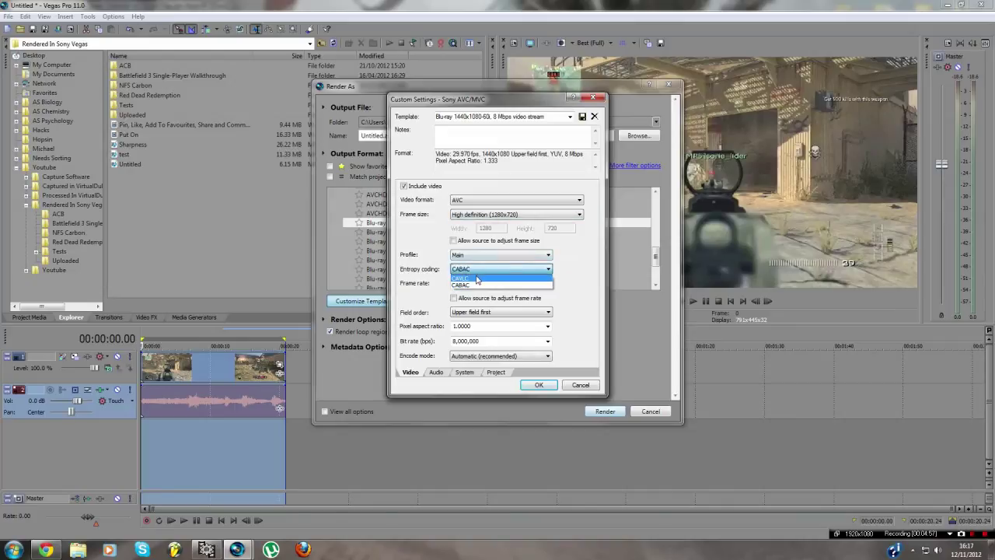
click(479, 283)
- Set the template's frame rate to 25.000 (PAL) and its field order to None (progressive scan)
click(487, 283)
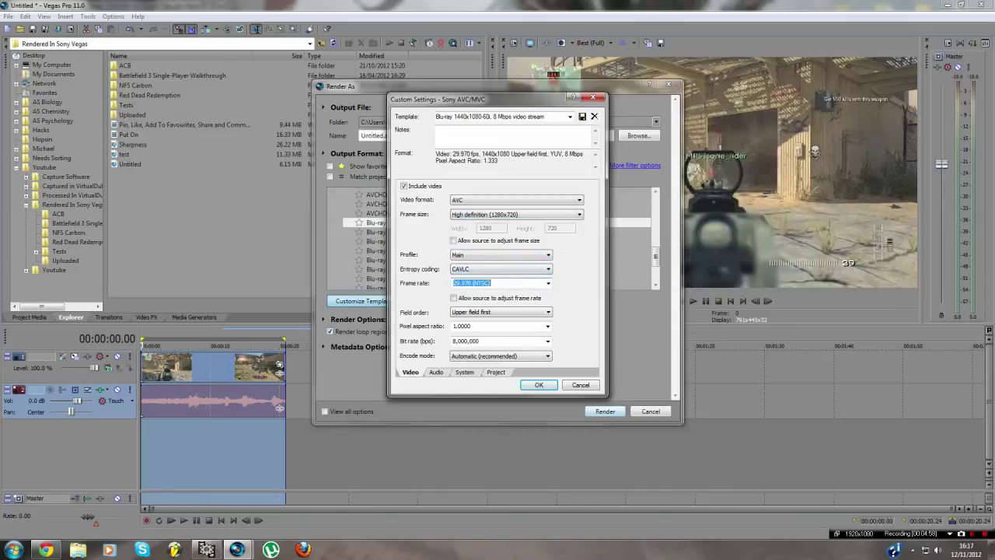
key(Up)
key(Up)
key(Down)
click(488, 312)
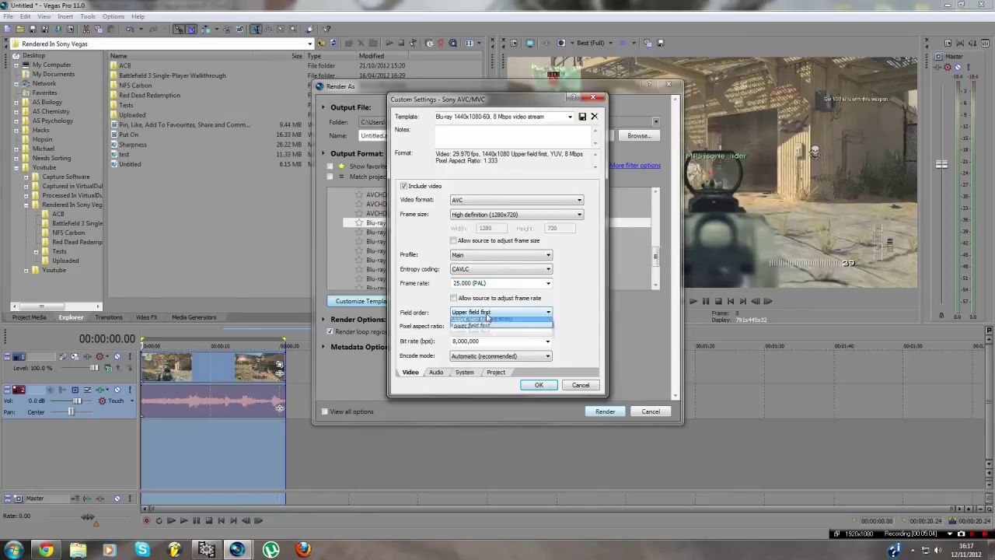
click(483, 333)
- Set the template's video bit rate to 10,000,000 bps, reopening the custom settings if they close
click(482, 342)
click(454, 341)
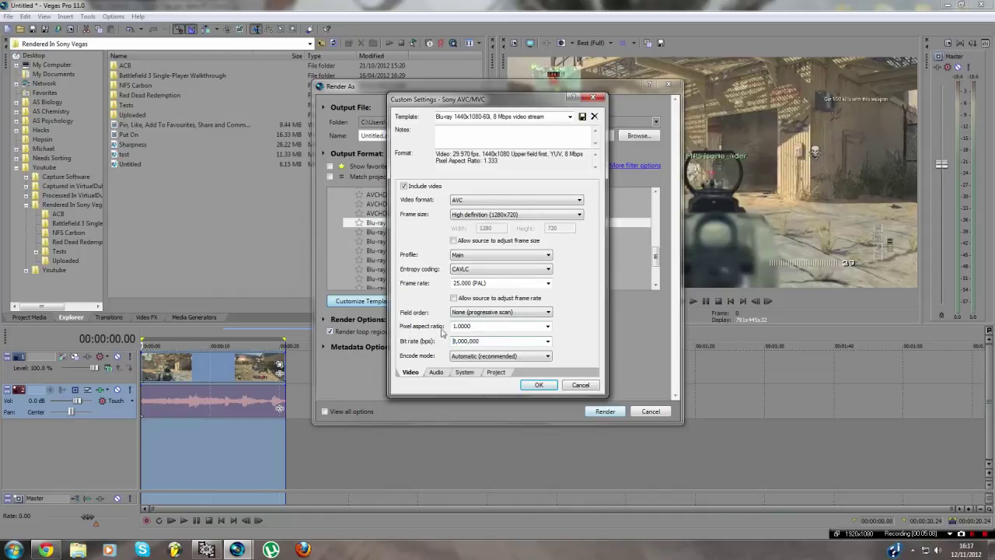
key(Return)
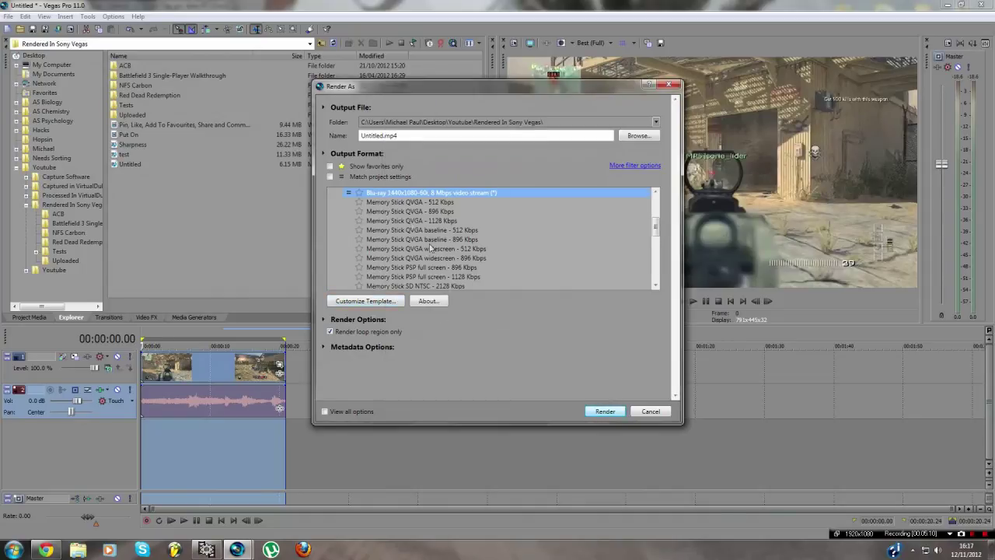
click(374, 300)
double_click(463, 341)
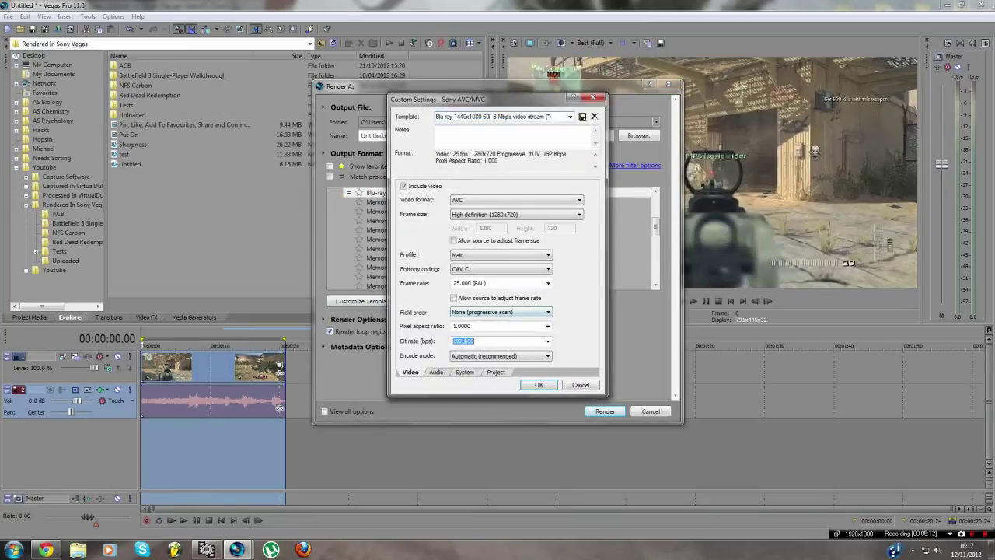
text(10000000)
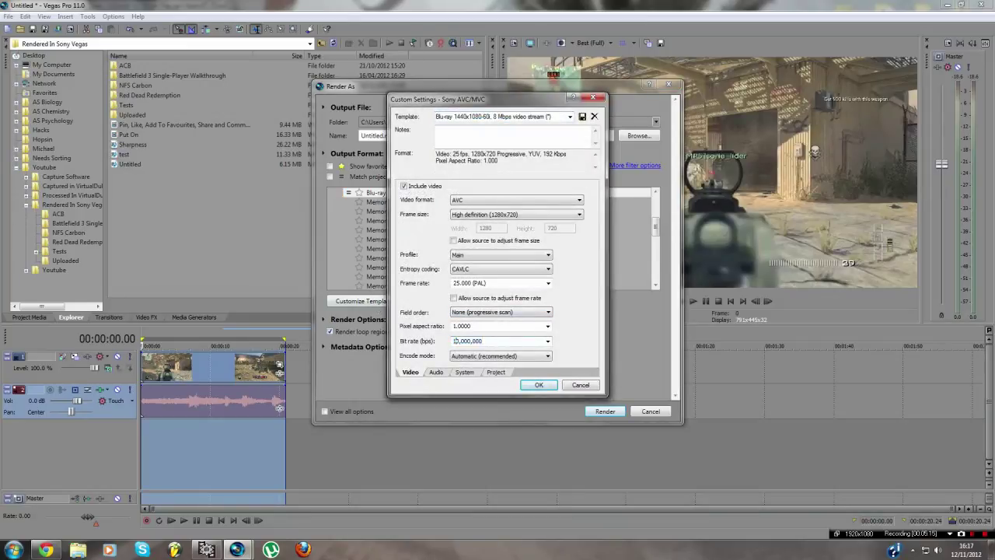
- Check the template's audio and system settings, set the video rendering quality to Best, and accept the custom settings
click(436, 372)
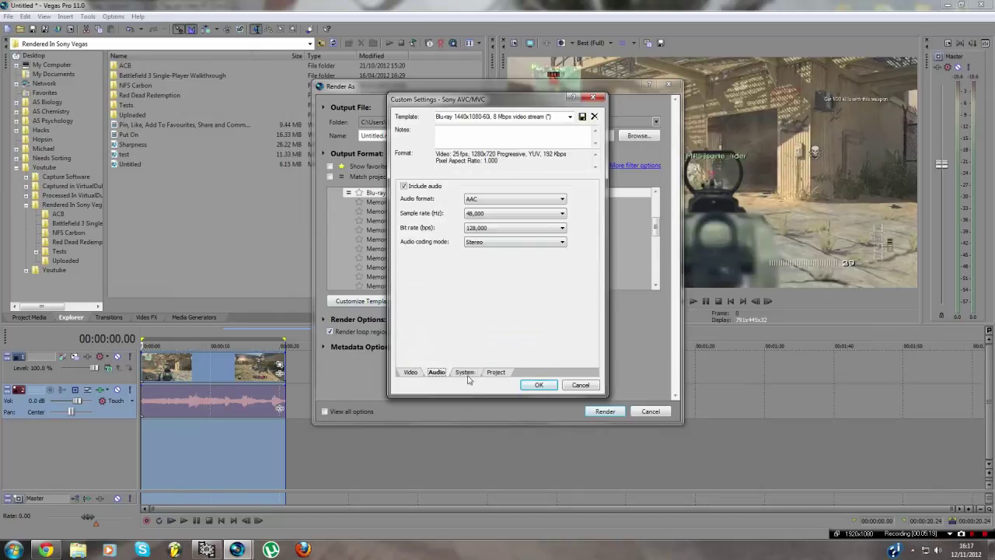
click(465, 373)
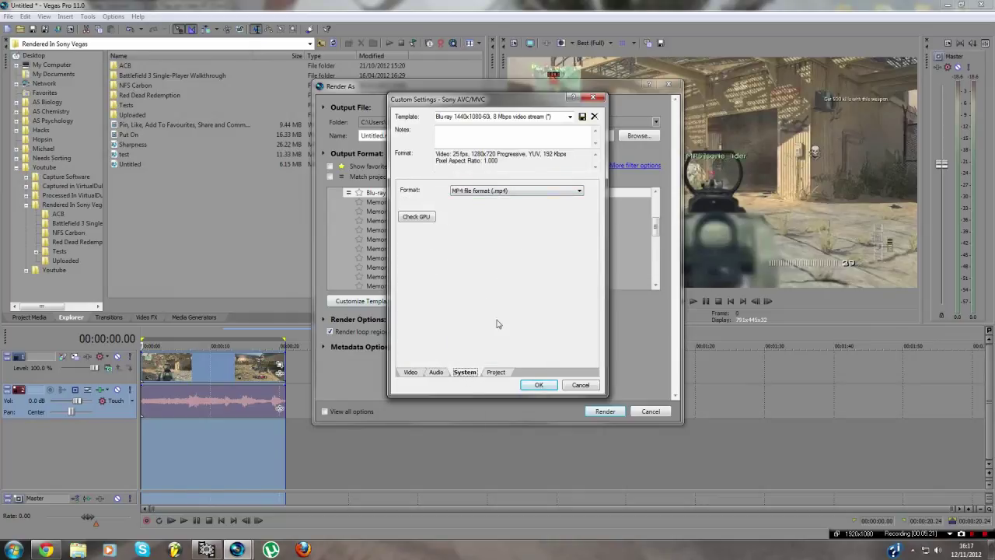
click(496, 371)
click(511, 191)
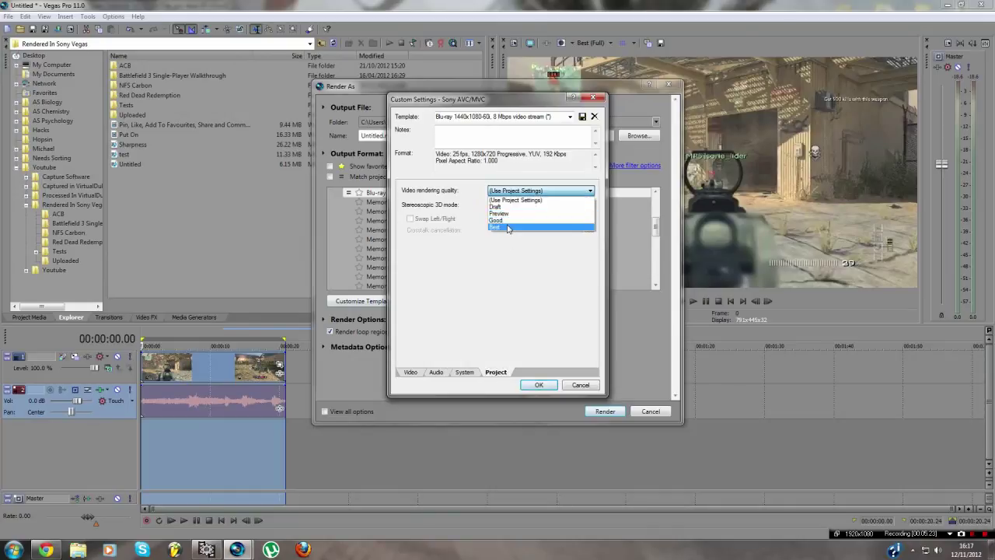
click(512, 230)
click(535, 385)
- Name the output file "Test video for youtube Rendered" and turn on View all options for the render
drag(406, 135, 141, 147)
key(BackSpace)
text(test vid)
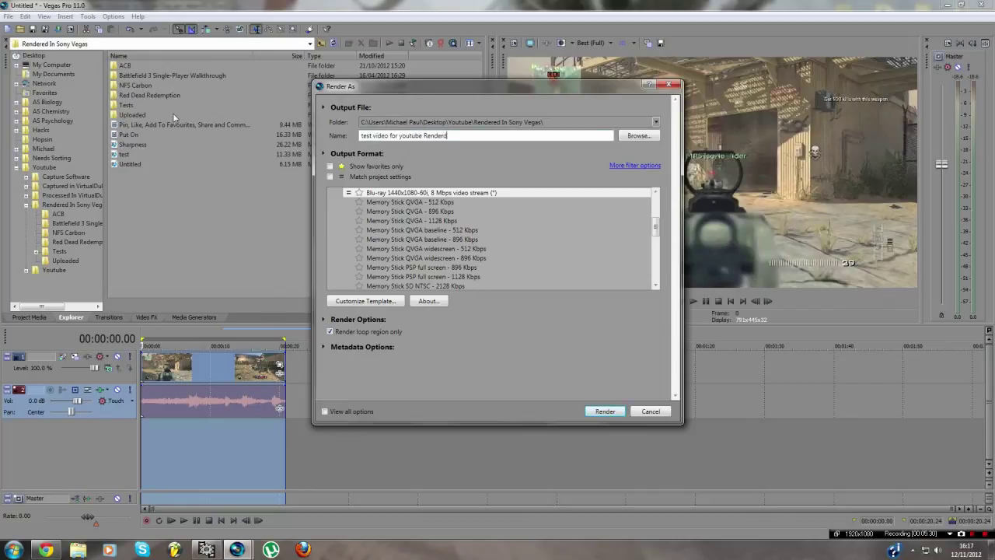
text(eo for youtube Rendered)
key(Home)
key(Delete)
text(T)
click(359, 410)
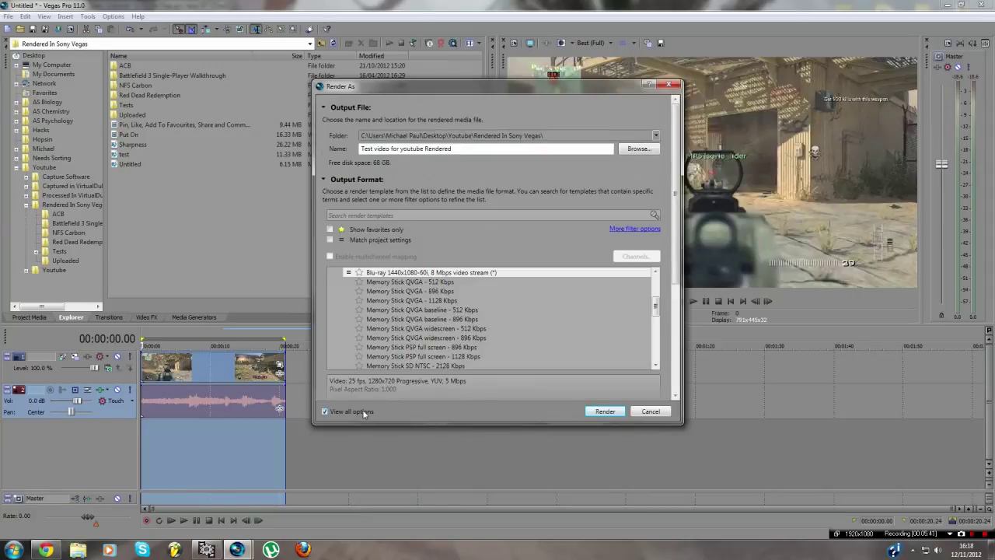